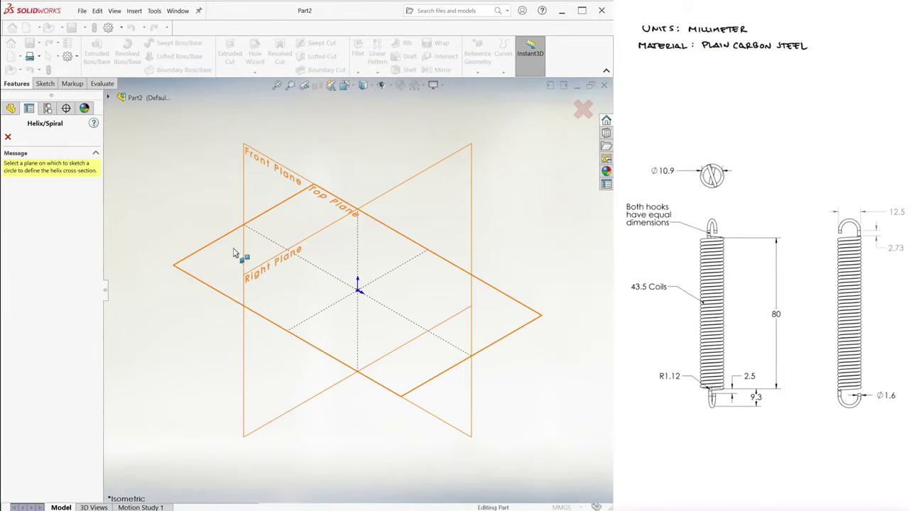
Step: Sketch a circle centred on the origin on the Top Plane and dimension its diameter to 10.9 mm
{"action": "left_click", "coordinate": [233, 253]}
{"action": "left_click", "coordinate": [357, 290]}
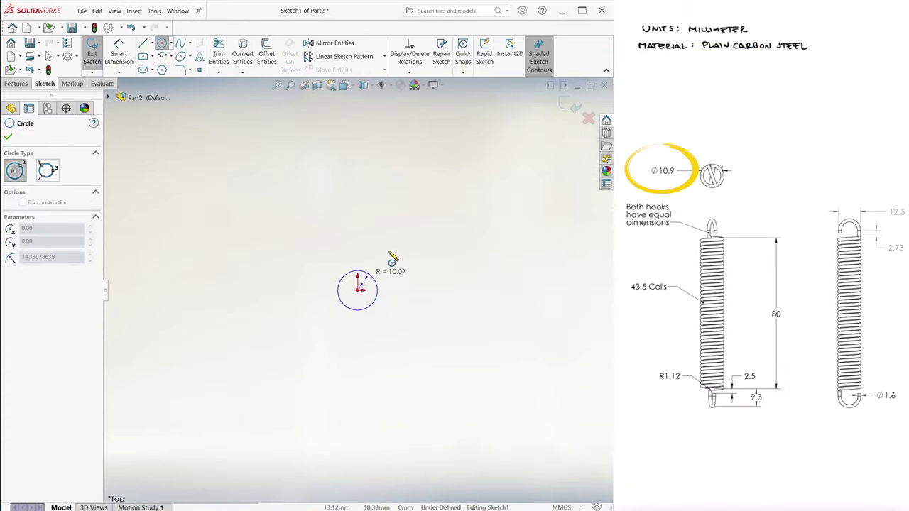
{"action": "left_click", "coordinate": [428, 217]}
{"action": "key", "text": "d"}
{"action": "left_click", "coordinate": [430, 216]}
{"action": "left_click", "coordinate": [474, 175]}
{"action": "type", "text": "10.9"}
{"action": "key", "text": "Return"}
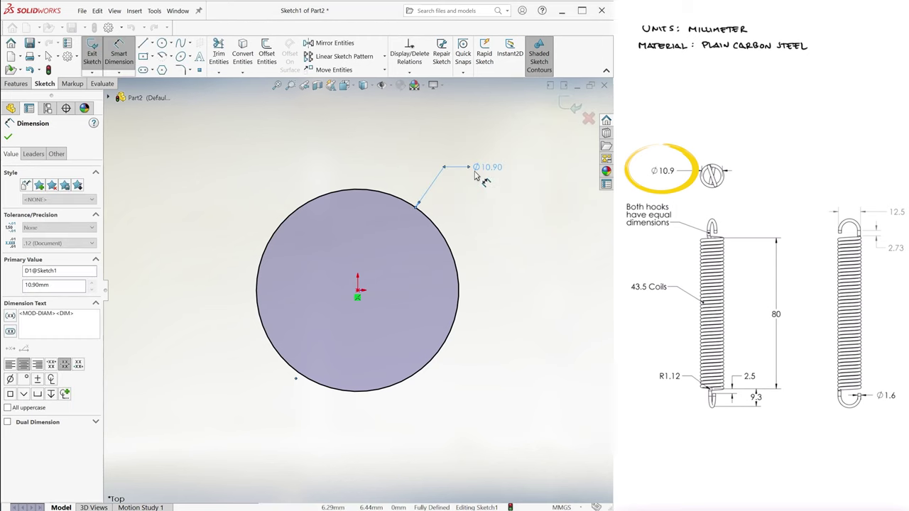
{"action": "left_click", "coordinate": [478, 184]}
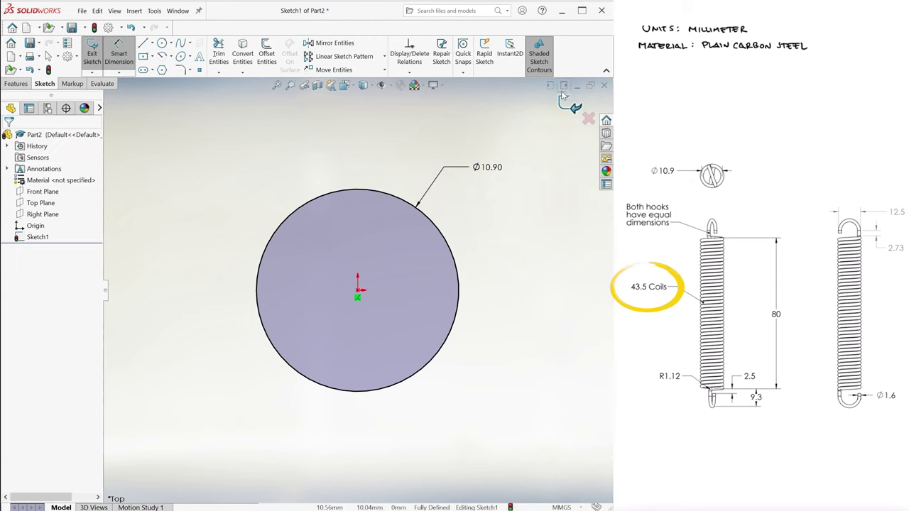
Step: Define a constant-pitch helix from the circle with 43.5/2 revolutions and a height of 40 mm
{"action": "key", "text": "h"}
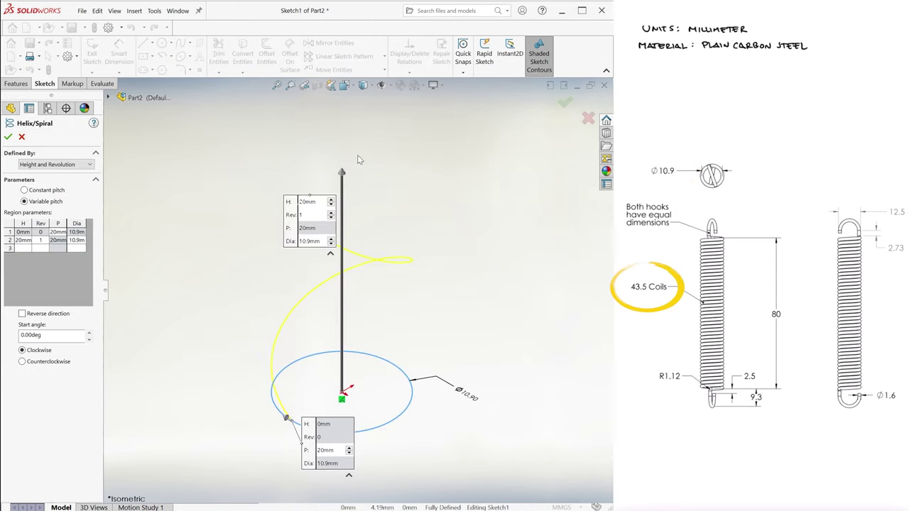
{"action": "left_click", "coordinate": [47, 191]}
{"action": "key", "text": "Tab"}
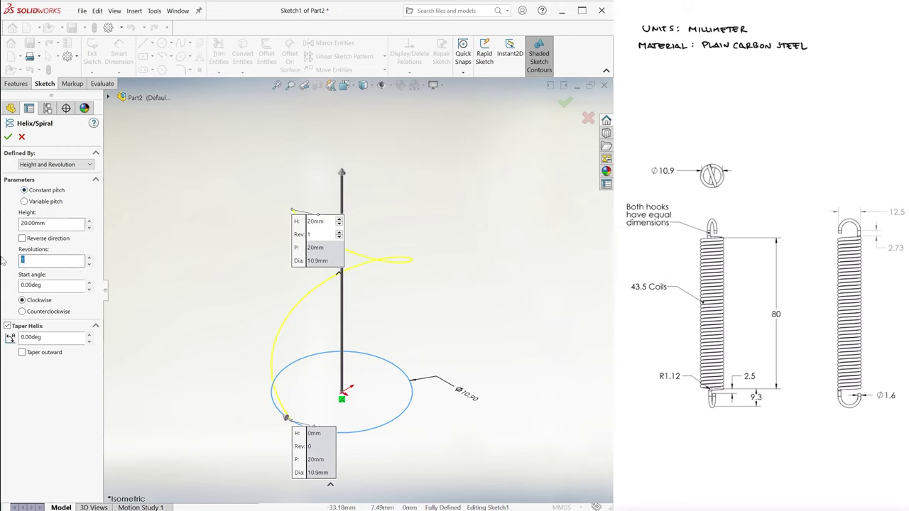
{"action": "type", "text": "43.5/2"}
{"action": "key", "text": "Return"}
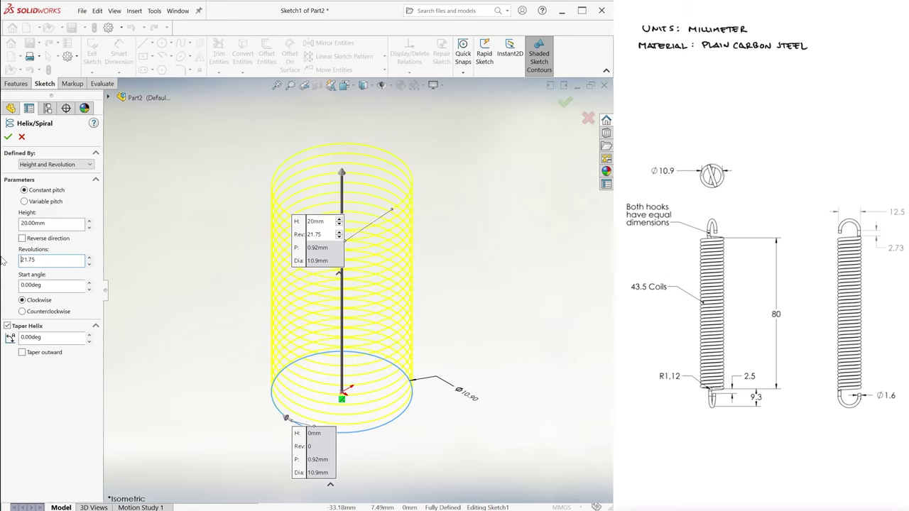
{"action": "key", "text": "shift+Tab"}
{"action": "key", "text": "Return"}
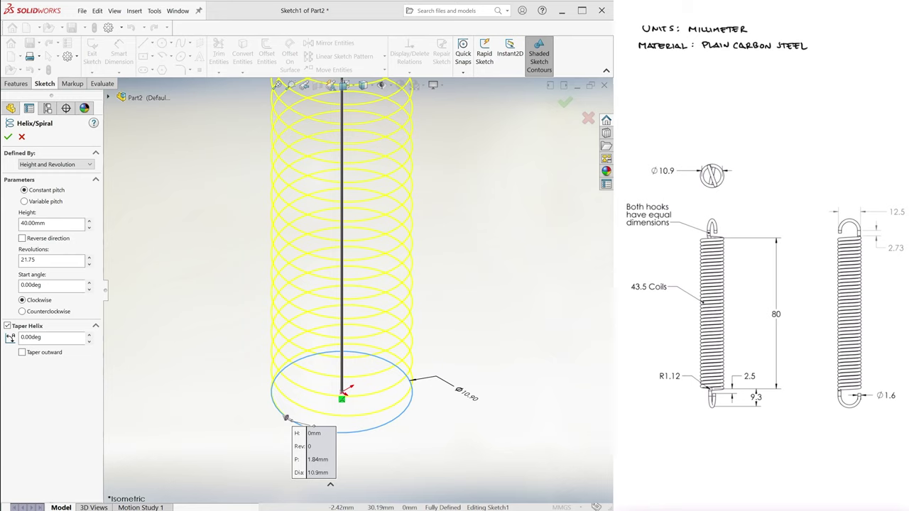
Step: Set the helix to 2 revolutions, 4 mm height and counterclockwise direction, and create it
{"action": "left_click_drag", "start_coordinate": [44, 260], "coordinate": [3, 261]}
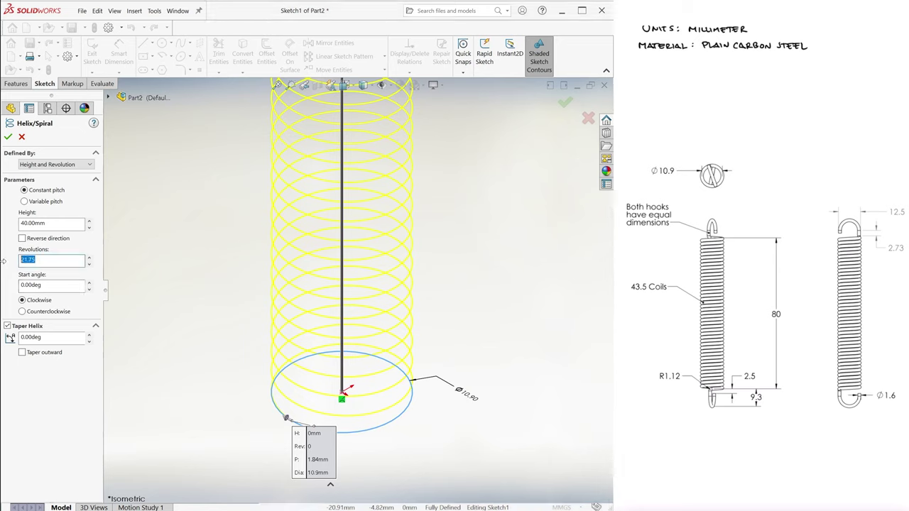
{"action": "left_click_drag", "start_coordinate": [45, 224], "coordinate": [7, 231]}
{"action": "type", "text": "4"}
{"action": "key", "text": "Return"}
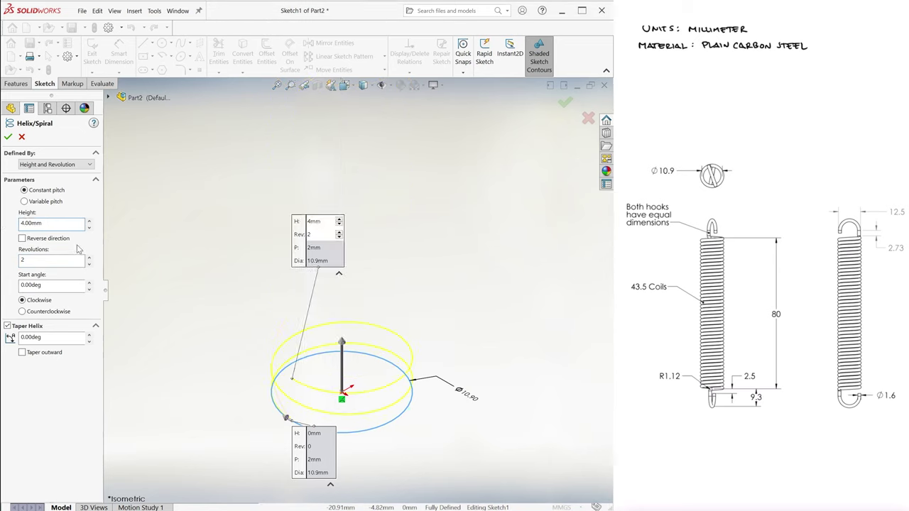
{"action": "key", "text": "f"}
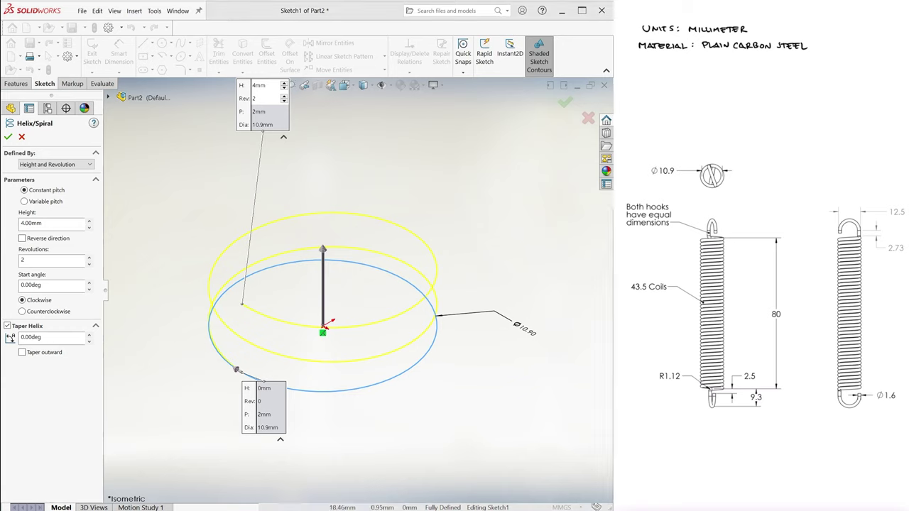
{"action": "left_click", "coordinate": [22, 311]}
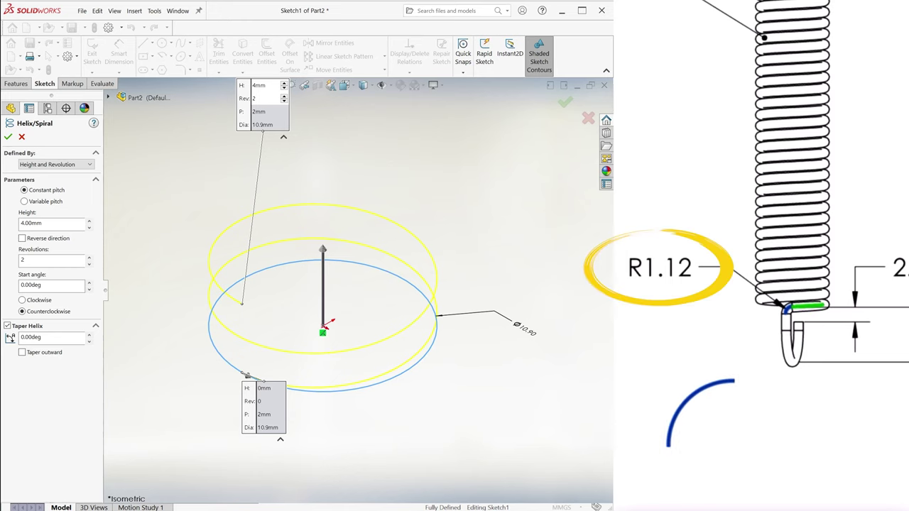
{"action": "left_click", "coordinate": [565, 103]}
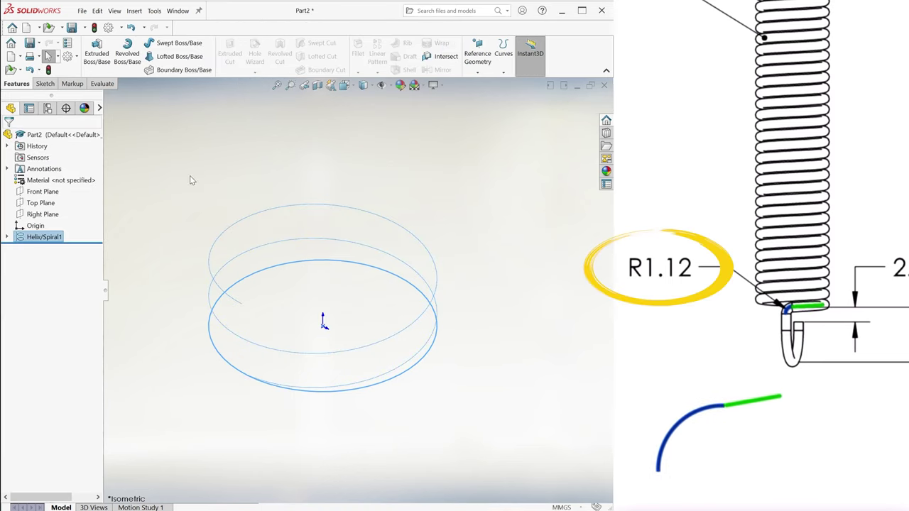
Step: Create a reference plane offset 5.45 mm from the Front Plane
{"action": "left_click", "coordinate": [152, 154]}
{"action": "double_click", "coordinate": [39, 271]}
{"action": "type", "text": "5.44"}
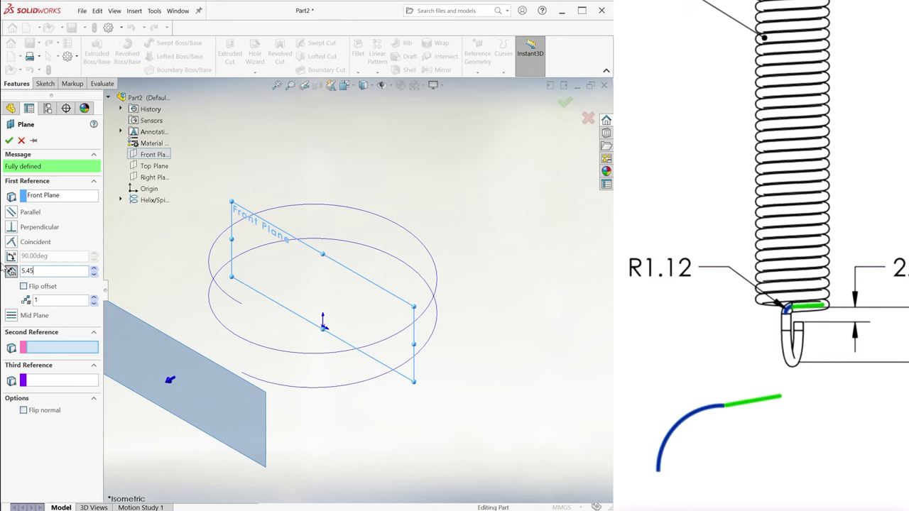
{"action": "key", "text": "Return"}
{"action": "key", "text": "Return"}
Step: Try sketching a quarter arc on the offset plane, starting at the helix's lower end and centred directly below it
{"action": "left_click", "coordinate": [45, 84]}
{"action": "left_click", "coordinate": [91, 52]}
{"action": "left_click", "coordinate": [162, 56]}
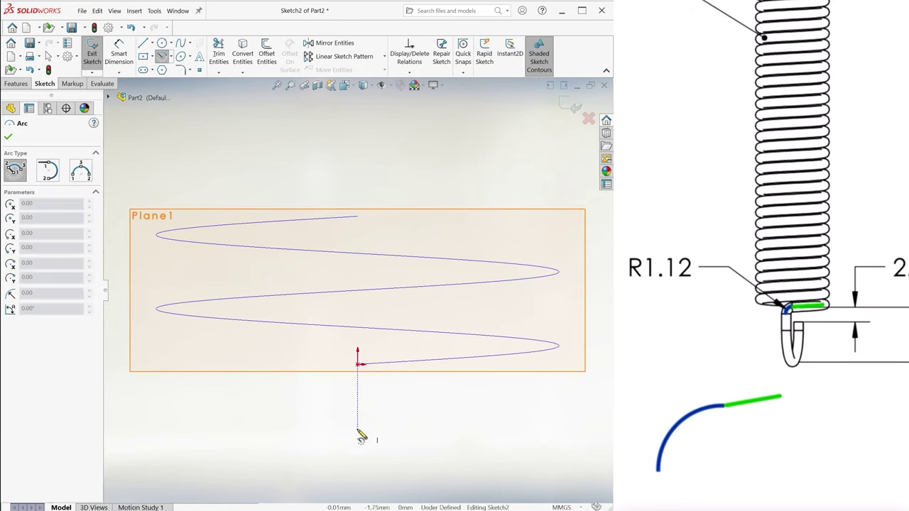
{"action": "left_click", "coordinate": [357, 440]}
{"action": "left_click", "coordinate": [358, 365]}
{"action": "left_click", "coordinate": [282, 440]}
{"action": "key", "text": "Escape"}
{"action": "key", "text": "ctrl+5"}
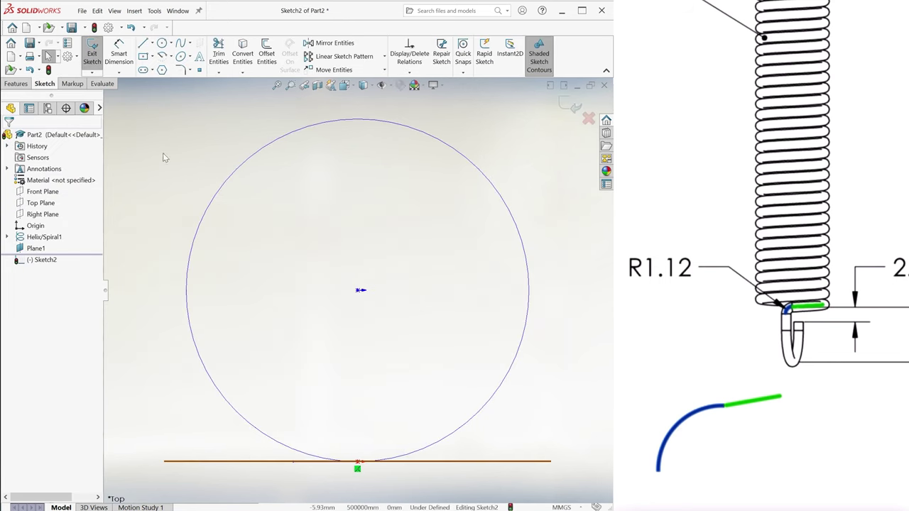
Step: Hide the offset plane and discard the arc sketch
{"action": "left_click", "coordinate": [35, 248]}
{"action": "left_click", "coordinate": [63, 237]}
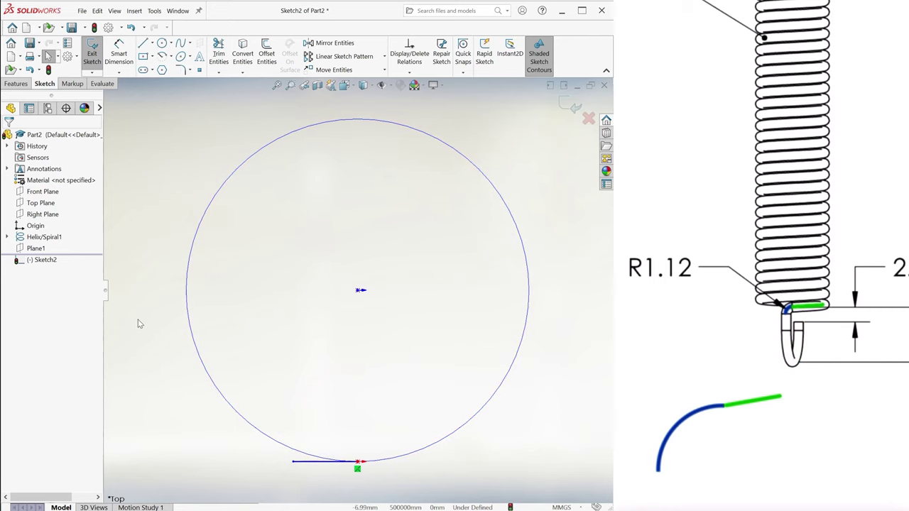
{"action": "left_click", "coordinate": [589, 119]}
Step: Sketch a construction line about 2.33 mm long on the Top Plane, running from near the helix's start point along the circle
{"action": "left_click", "coordinate": [152, 45]}
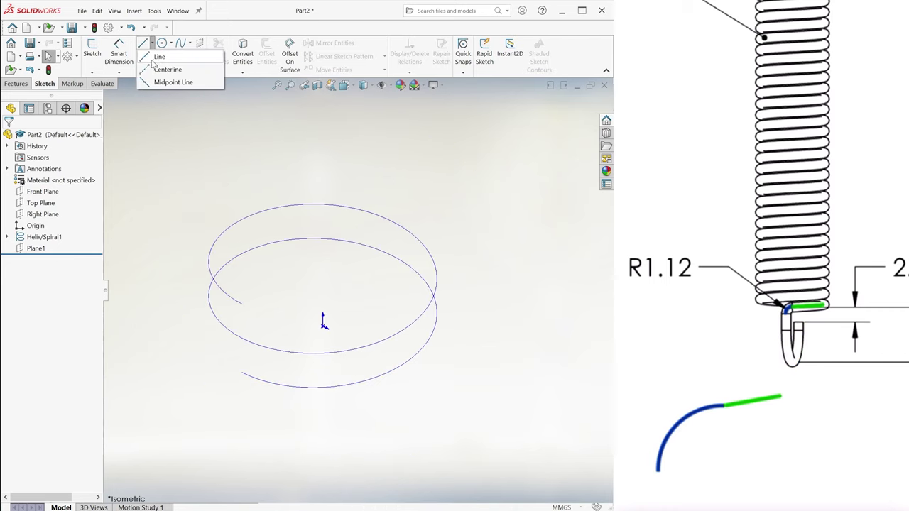
{"action": "left_click", "coordinate": [159, 55]}
{"action": "left_click", "coordinate": [145, 169]}
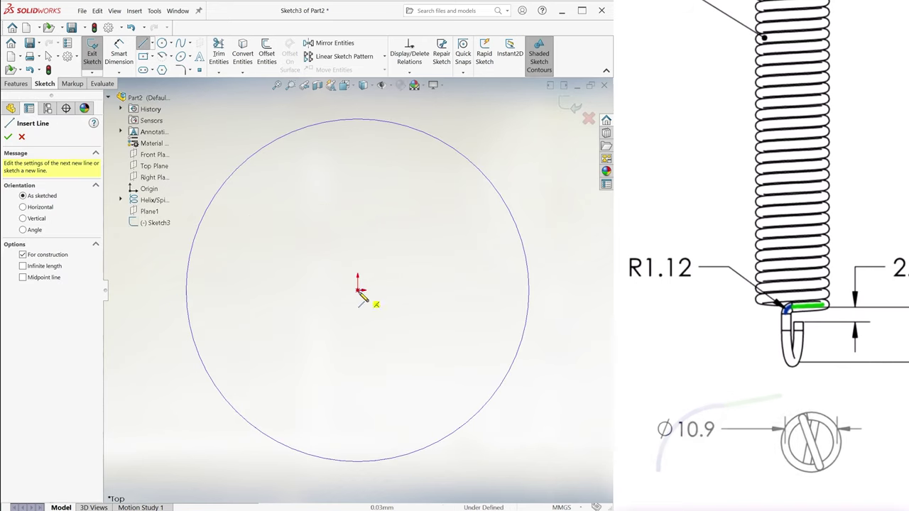
{"action": "left_click", "coordinate": [357, 460]}
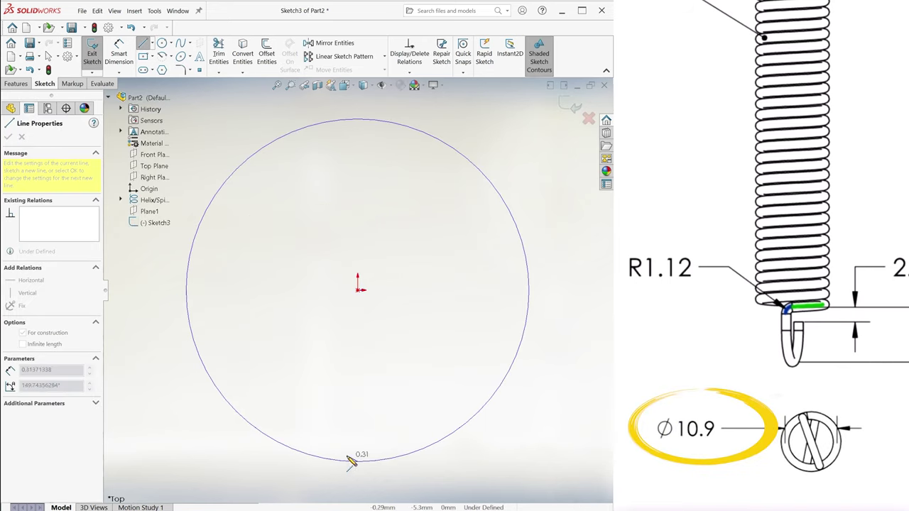
{"action": "left_click", "coordinate": [286, 445]}
Step: Dimension the vertical distance between the origin and the construction line's start point to 5.45 mm
{"action": "right_click_drag", "start_coordinate": [286, 445], "coordinate": [286, 404]}
{"action": "left_click", "coordinate": [357, 462]}
{"action": "left_click", "coordinate": [357, 290]}
{"action": "left_click", "coordinate": [412, 378]}
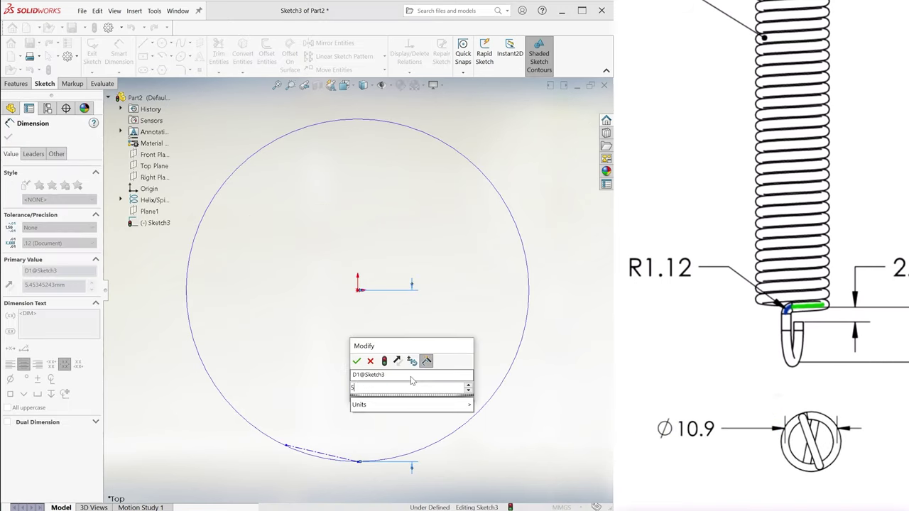
{"action": "key", "text": "Return"}
{"action": "key", "text": "Escape"}
Step: Add a vertical relation between the construction line's start point and the origin
{"action": "left_click", "coordinate": [358, 461]}
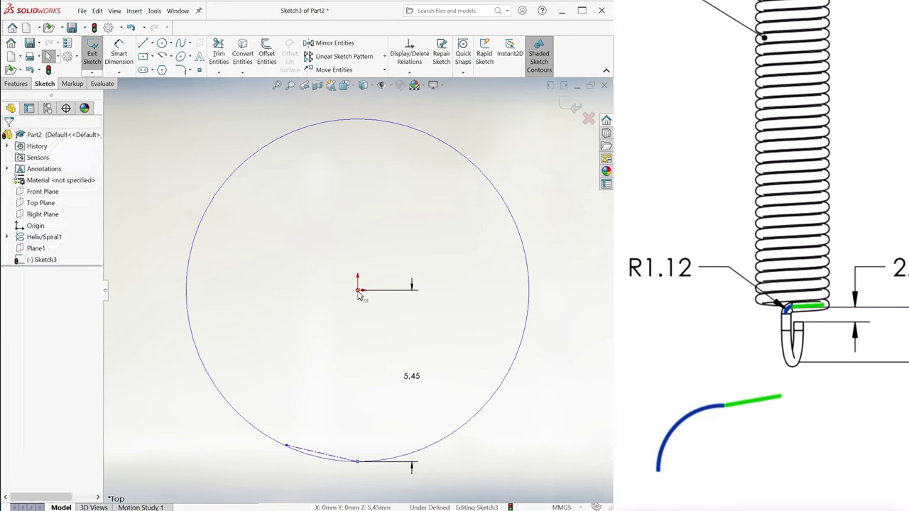
{"action": "left_click", "coordinate": [358, 289], "text": "ctrl"}
{"action": "left_click", "coordinate": [11, 287]}
{"action": "left_click", "coordinate": [155, 169]}
Step: Dimension the construction line's length to 1.12 mm
{"action": "right_click_drag", "start_coordinate": [156, 170], "coordinate": [156, 130]}
{"action": "left_click", "coordinate": [323, 457]}
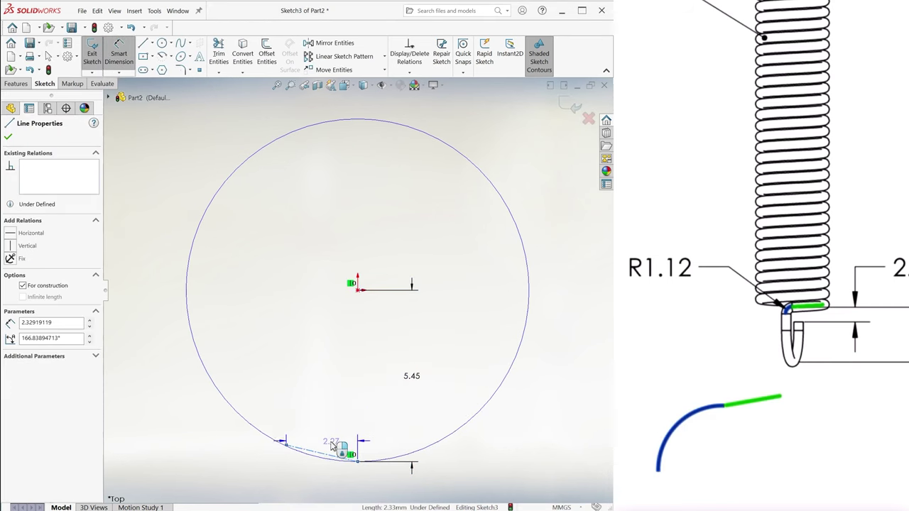
{"action": "left_click", "coordinate": [340, 452]}
{"action": "type", "text": "1.12"}
{"action": "key", "text": "Return"}
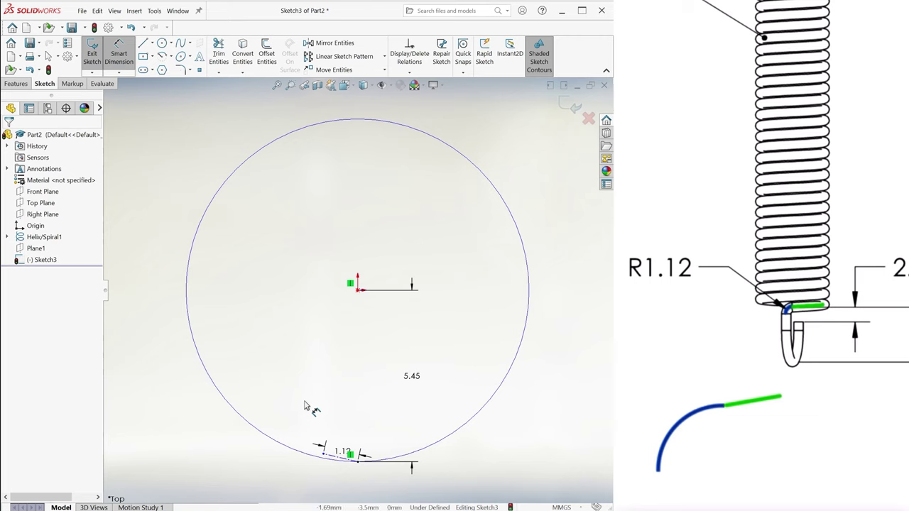
Step: Dimension the distance from the construction line's free end to the origin as 5.45 mm and finish the sketch
{"action": "left_click", "coordinate": [323, 455]}
{"action": "left_click", "coordinate": [358, 287]}
{"action": "left_click", "coordinate": [345, 356]}
{"action": "type", "text": "5"}
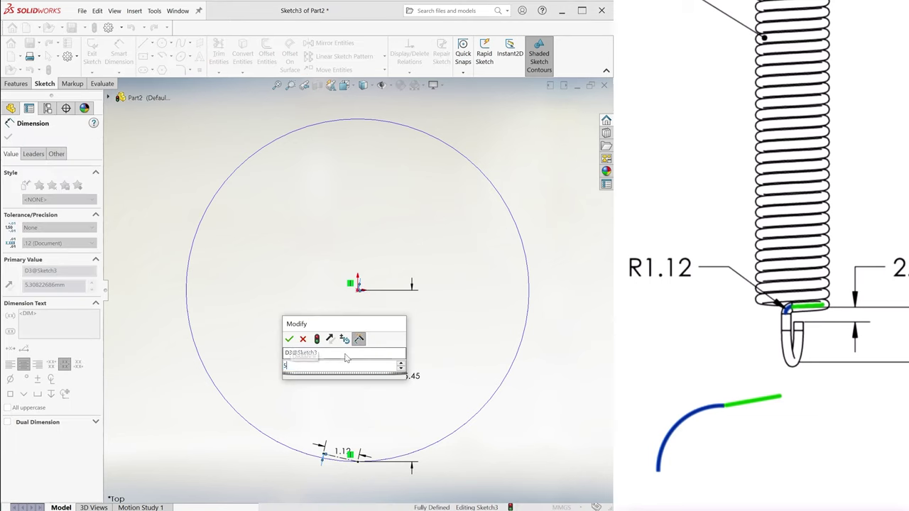
{"action": "key", "text": "Return"}
{"action": "double_click", "coordinate": [344, 353]}
{"action": "type", "text": "5.45"}
{"action": "key", "text": "Return"}
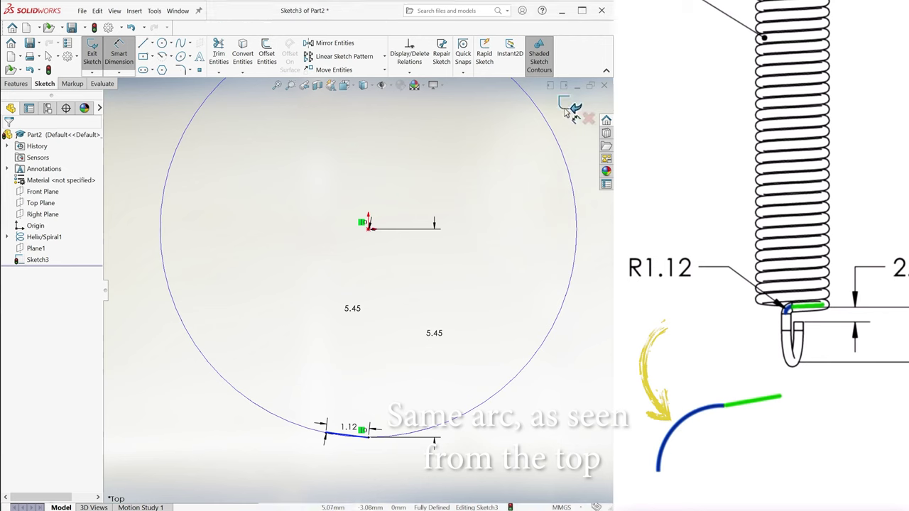
{"action": "key", "text": "ctrl+b"}
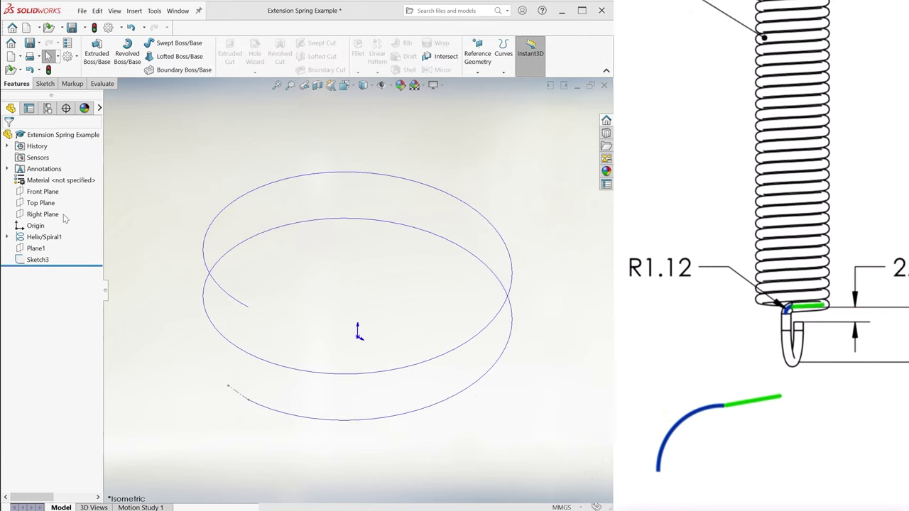
Step: Delete the offset plane Plane1
{"action": "right_click", "coordinate": [33, 250]}
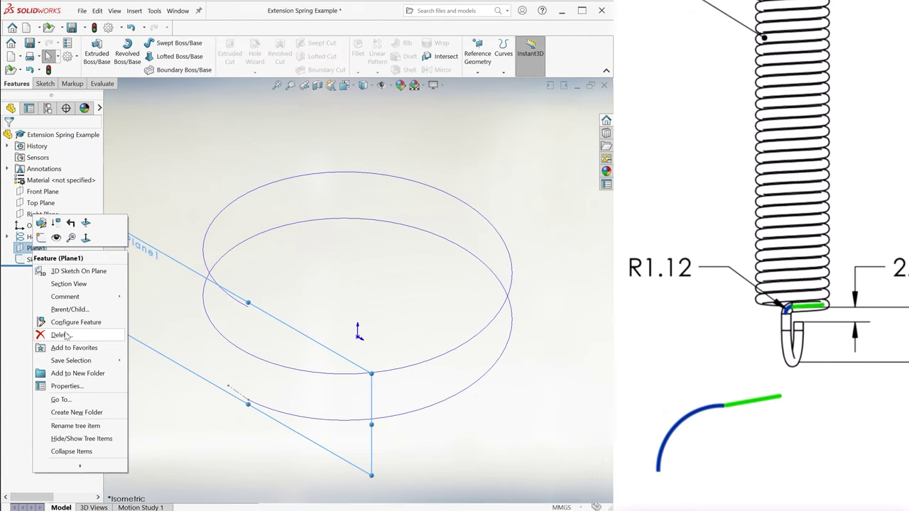
{"action": "left_click", "coordinate": [66, 334]}
{"action": "left_click", "coordinate": [516, 144]}
Step: Create a reference plane through the construction line, perpendicular to the Top Plane
{"action": "left_click", "coordinate": [477, 56]}
{"action": "left_click", "coordinate": [481, 85]}
{"action": "left_click", "coordinate": [109, 97]}
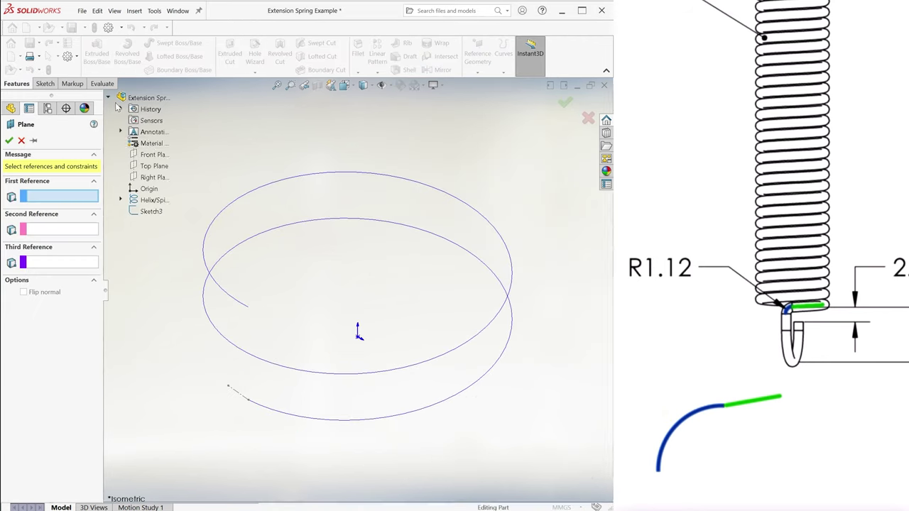
{"action": "left_click", "coordinate": [154, 165]}
{"action": "left_click", "coordinate": [238, 394]}
{"action": "left_click", "coordinate": [9, 140]}
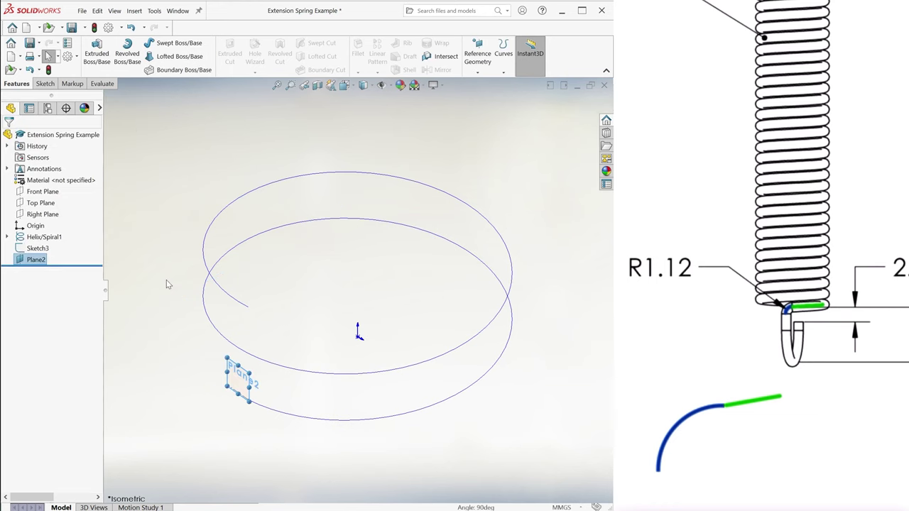
Step: Rename the new reference plane to Plane1
{"action": "left_click", "coordinate": [33, 262]}
{"action": "key", "text": "BackSpace"}
{"action": "type", "text": "1"}
{"action": "key", "text": "Return"}
Step: On Plane1, sketch a quarter arc of about 1.2 mm radius starting at the helix's lower end and centred below it
{"action": "left_click", "coordinate": [45, 83]}
{"action": "left_click", "coordinate": [92, 51]}
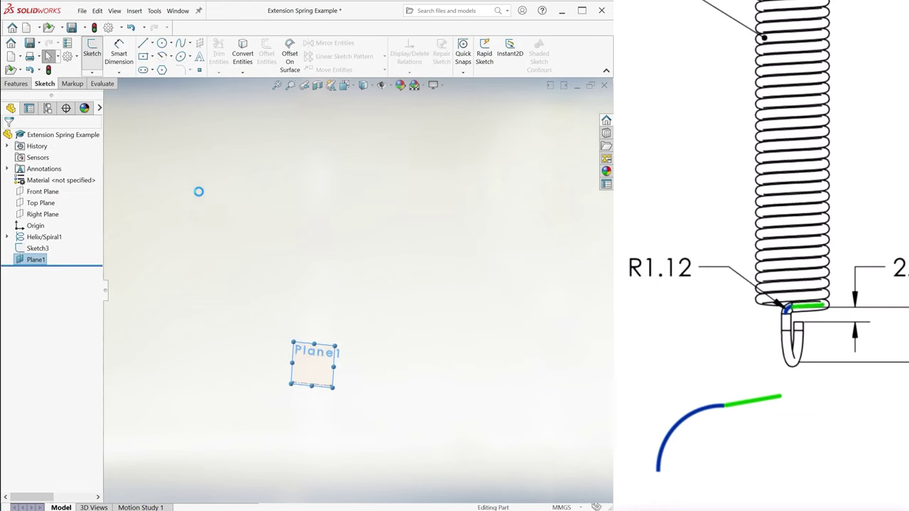
{"action": "left_click", "coordinate": [162, 56]}
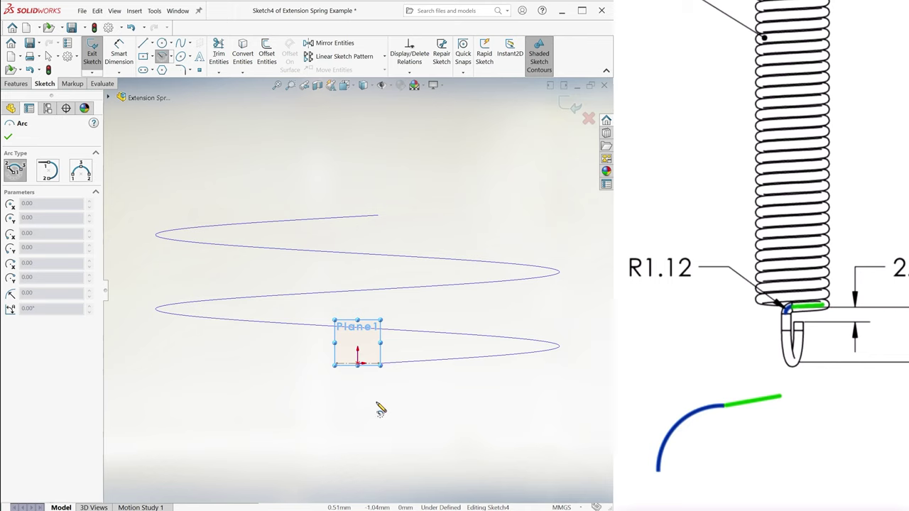
{"action": "scroll", "coordinate": [384, 409], "scroll_direction": "down", "scroll_amount": 3}
{"action": "left_click", "coordinate": [373, 386]}
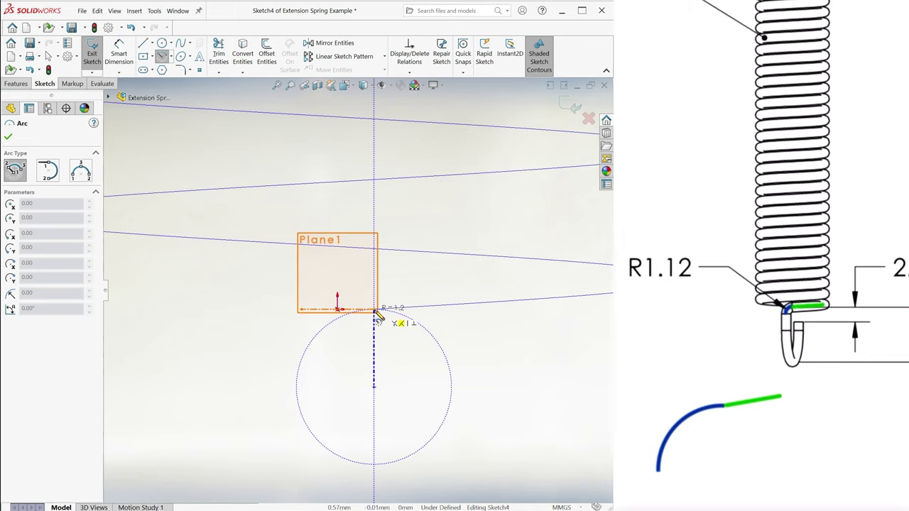
{"action": "left_click", "coordinate": [377, 311]}
{"action": "left_click", "coordinate": [297, 387]}
Step: Dimension the arc's radius to 1.12 mm
{"action": "right_click_drag", "start_coordinate": [298, 389], "coordinate": [299, 351]}
{"action": "left_click", "coordinate": [305, 348]}
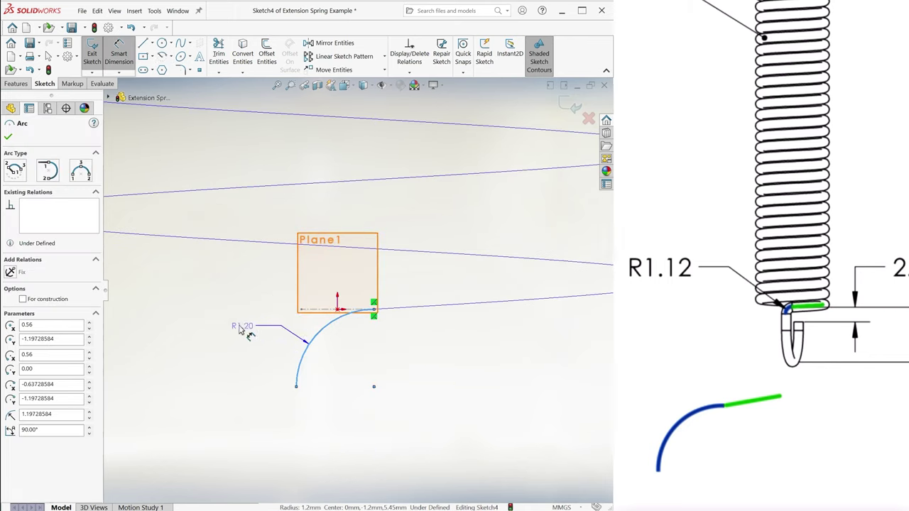
{"action": "left_click", "coordinate": [217, 301]}
{"action": "type", "text": "1.12"}
{"action": "key", "text": "Return"}
{"action": "key", "text": "Escape"}
Step: Constrain the arc's free end horizontal to its centre, and its centre vertical to the arc's start point
{"action": "left_click", "coordinate": [301, 382]}
{"action": "left_click", "coordinate": [373, 381], "text": "ctrl"}
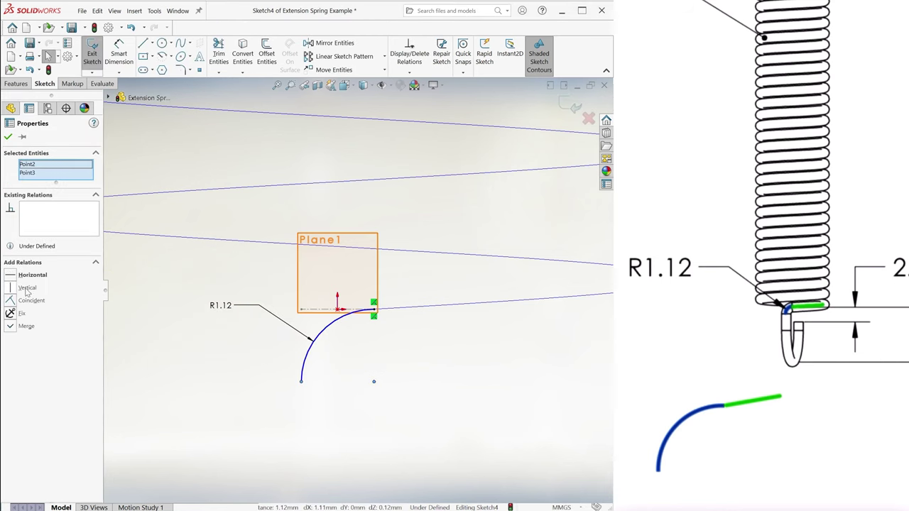
{"action": "left_click", "coordinate": [11, 275]}
{"action": "left_click", "coordinate": [8, 137]}
{"action": "left_click", "coordinate": [373, 381]}
{"action": "left_click", "coordinate": [374, 309], "text": "ctrl"}
{"action": "left_click", "coordinate": [27, 287]}
{"action": "left_click", "coordinate": [8, 136]}
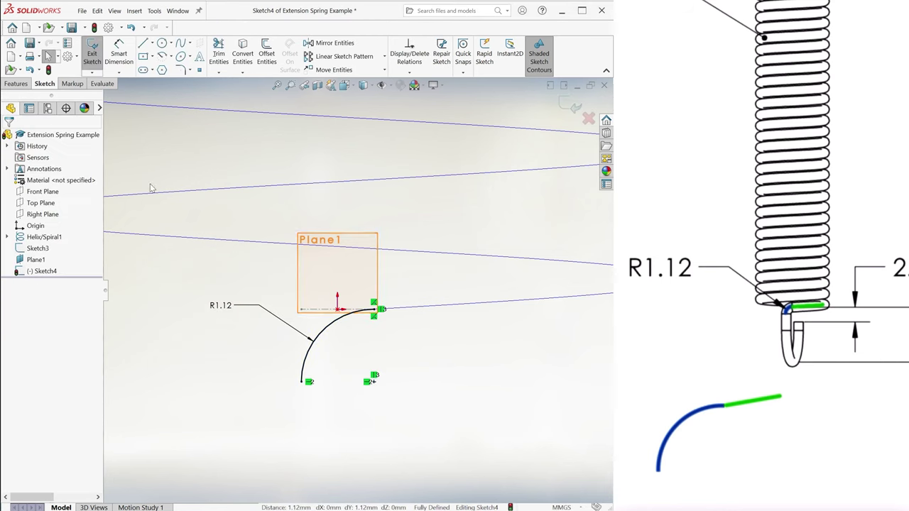
Step: Add a pierce relation between the arc's start point and the helix, and finish the sketch
{"action": "left_click", "coordinate": [373, 309]}
{"action": "left_click", "coordinate": [415, 307], "text": "ctrl"}
{"action": "left_click", "coordinate": [12, 290]}
{"action": "key", "text": "ctrl+b"}
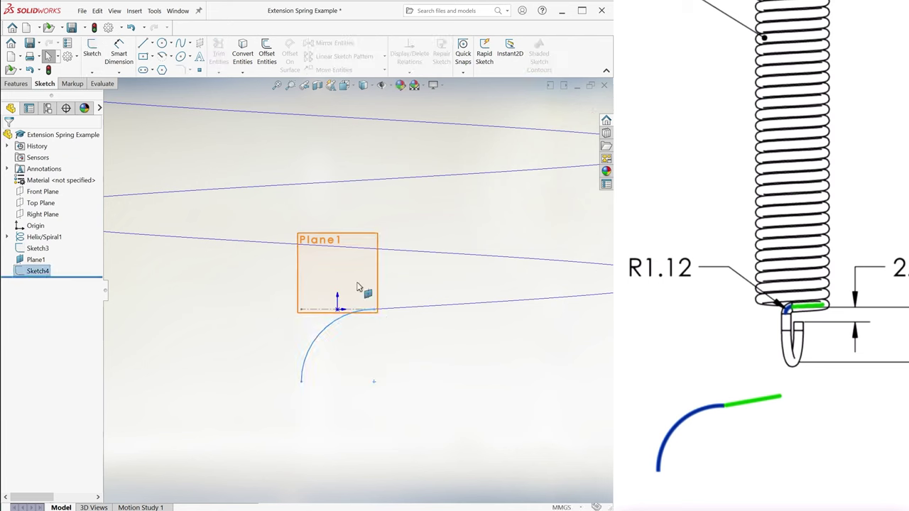
Step: Resize the displayed border of Plane1 so it fits closely around the transition arc
{"action": "left_click", "coordinate": [357, 287]}
{"action": "left_click_drag", "start_coordinate": [378, 312], "coordinate": [374, 382]}
{"action": "left_click_drag", "start_coordinate": [298, 233], "coordinate": [279, 286]}
{"action": "key", "text": "ctrl+7"}
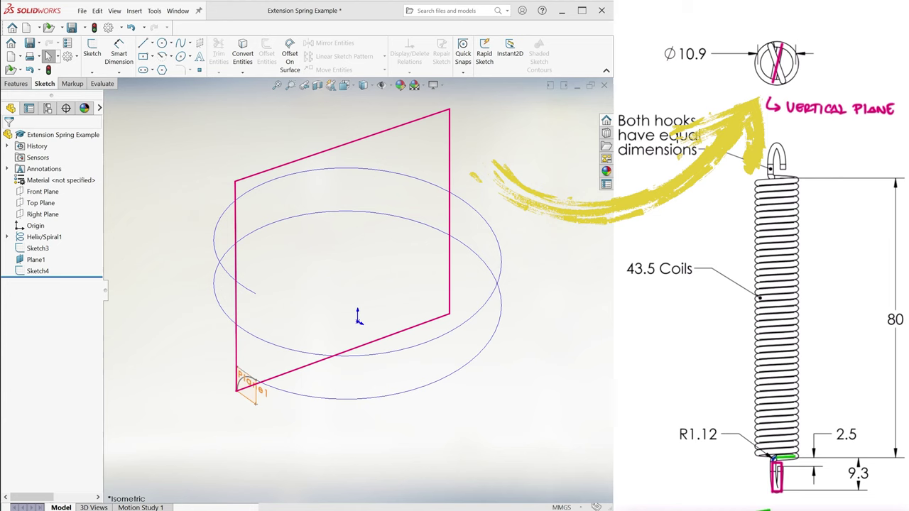
Step: On the Top Plane, sketch a construction line from the transition arc's free end across the coil to its opposite side
{"action": "left_click", "coordinate": [41, 203]}
{"action": "left_click", "coordinate": [92, 53]}
{"action": "left_click", "coordinate": [152, 43]}
{"action": "left_click", "coordinate": [163, 62]}
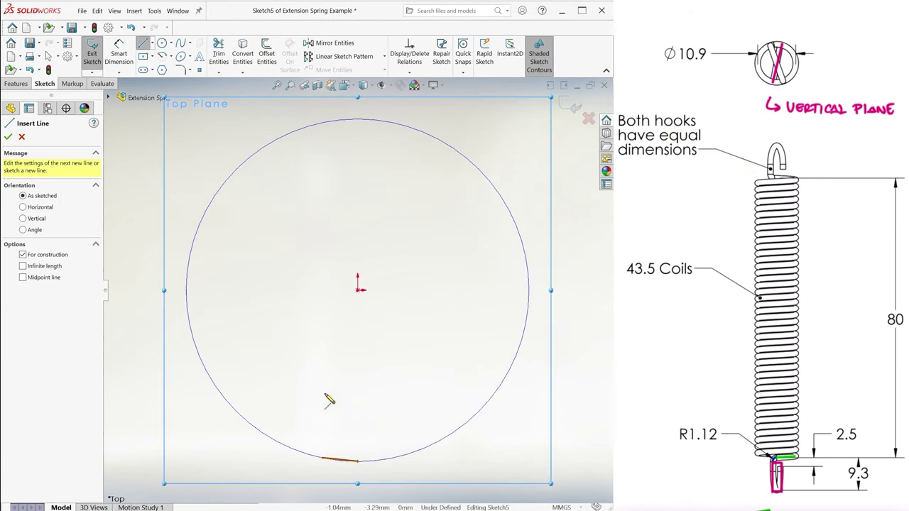
{"action": "left_click", "coordinate": [321, 459]}
{"action": "left_click", "coordinate": [399, 115]}
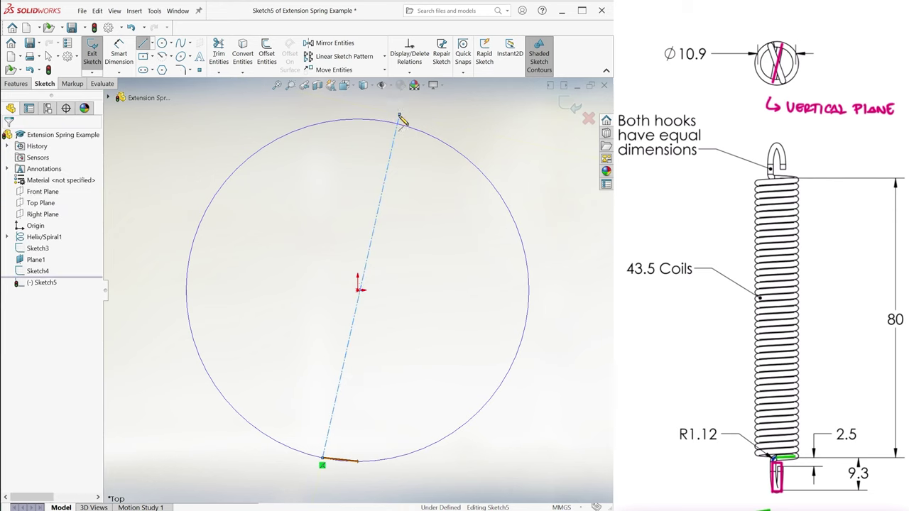
Step: Dimension the construction line's length to 10.9 mm
{"action": "key", "text": "d"}
{"action": "left_click", "coordinate": [393, 146]}
{"action": "left_click", "coordinate": [385, 299]}
{"action": "type", "text": "10.9"}
{"action": "key", "text": "Return"}
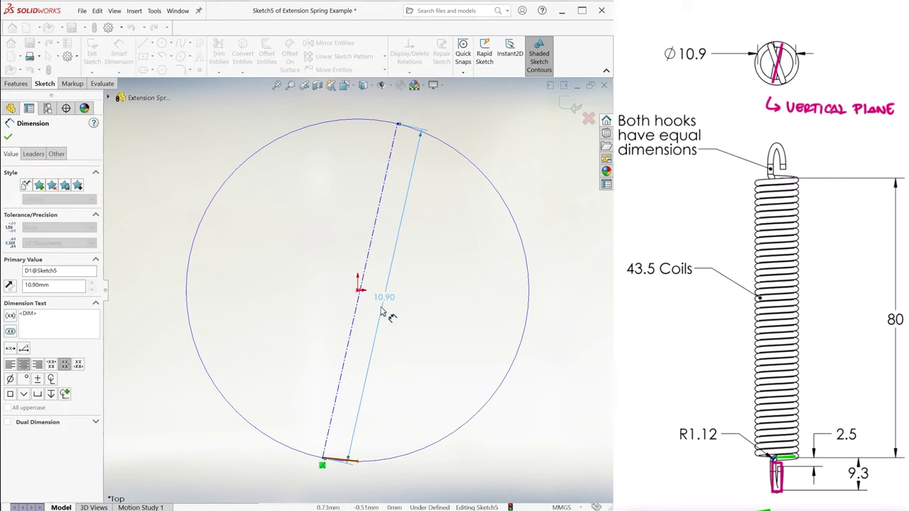
Step: Make the construction line coincident with the origin and finish the sketch
{"action": "key", "text": "Escape"}
{"action": "left_click", "coordinate": [355, 314]}
{"action": "left_click", "coordinate": [357, 297], "text": "ctrl"}
{"action": "left_click", "coordinate": [10, 287]}
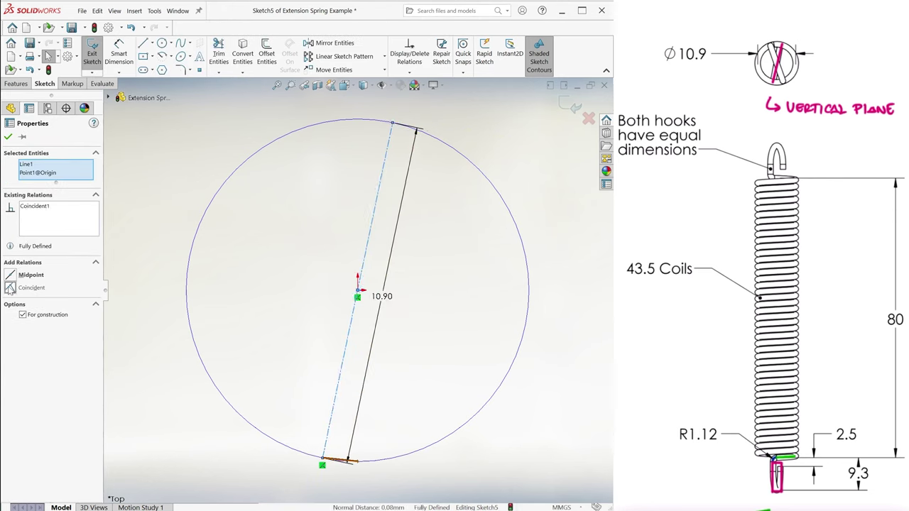
{"action": "left_click", "coordinate": [569, 105]}
{"action": "key", "text": "ctrl+7"}
Step: Create a reference plane through the construction line, perpendicular to the Top Plane
{"action": "left_click", "coordinate": [15, 83]}
{"action": "left_click", "coordinate": [477, 57]}
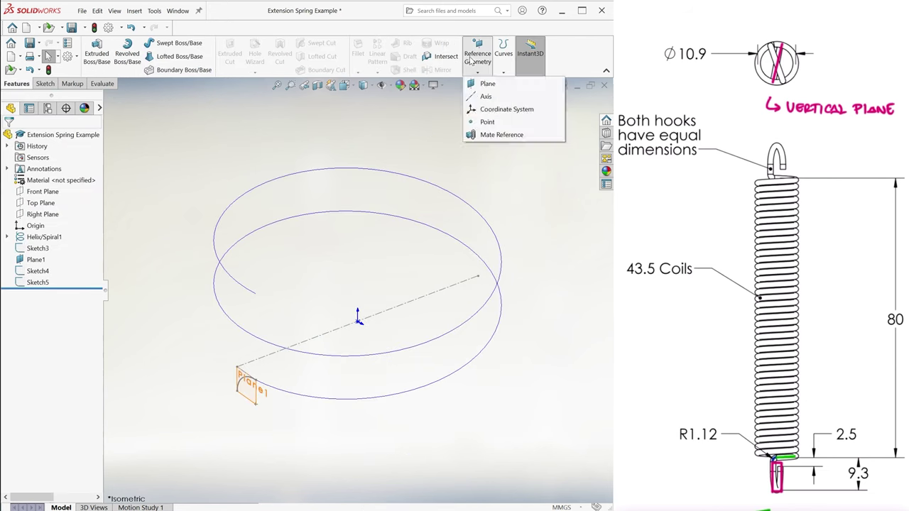
{"action": "left_click", "coordinate": [480, 84]}
{"action": "left_click", "coordinate": [108, 97]}
{"action": "left_click", "coordinate": [151, 166]}
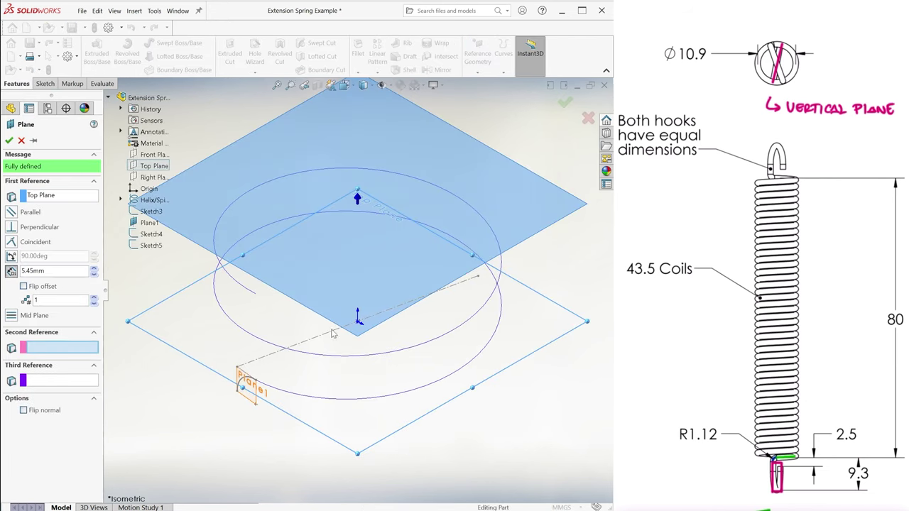
{"action": "left_click", "coordinate": [333, 330]}
{"action": "right_click", "coordinate": [334, 333]}
Step: On the new vertical plane, sketch a vertical line below the transition arc and dimension its length to 2.73 mm
{"action": "left_click", "coordinate": [45, 83]}
{"action": "left_click", "coordinate": [91, 51]}
{"action": "key", "text": "l"}
{"action": "left_click_drag", "start_coordinate": [178, 366], "coordinate": [177, 436]}
{"action": "key", "text": "d"}
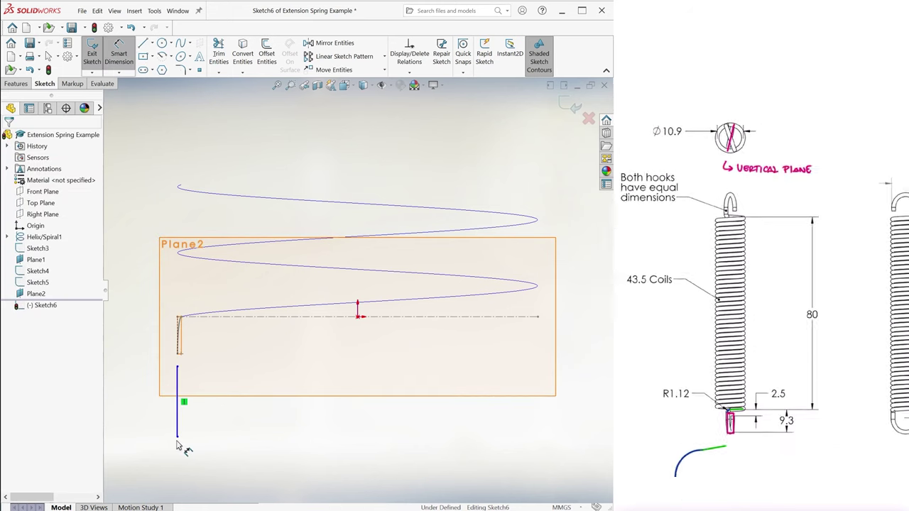
{"action": "left_click", "coordinate": [177, 425]}
{"action": "left_click", "coordinate": [138, 406]}
{"action": "type", "text": "2.73"}
{"action": "key", "text": "Return"}
{"action": "key", "text": "Escape"}
Step: Sketch a lower semicircle of about 5.4 mm radius from the vertical line's lower end, centred directly below the origin
{"action": "left_click_drag", "start_coordinate": [178, 391], "coordinate": [218, 385]}
{"action": "key", "text": "a"}
{"action": "scroll", "coordinate": [348, 404], "scroll_direction": "up", "scroll_amount": 4}
{"action": "scroll", "coordinate": [349, 404], "scroll_direction": "down", "scroll_amount": 3}
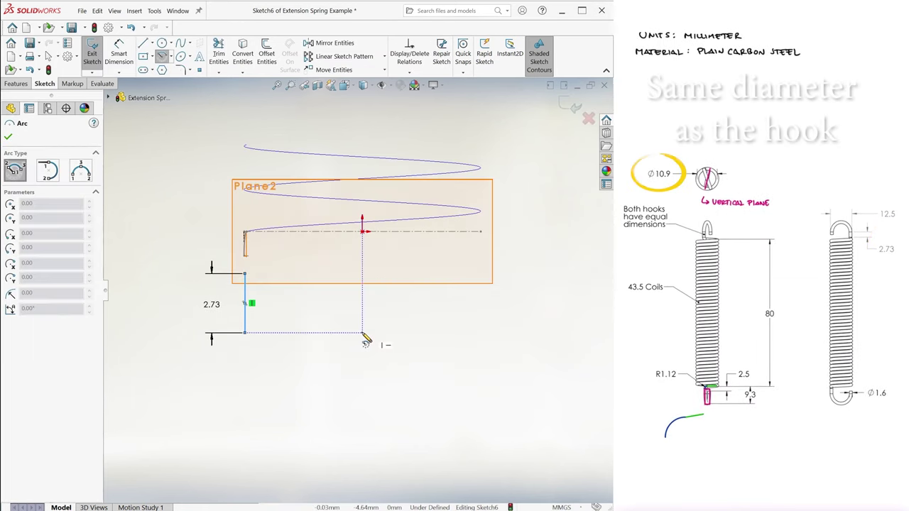
{"action": "left_click", "coordinate": [362, 332]}
{"action": "left_click", "coordinate": [245, 333]}
{"action": "left_click", "coordinate": [480, 333]}
Step: Dimension the hook semicircle's radius to 5.45 mm
{"action": "key", "text": "d"}
{"action": "left_click", "coordinate": [450, 410]}
{"action": "left_click", "coordinate": [490, 441]}
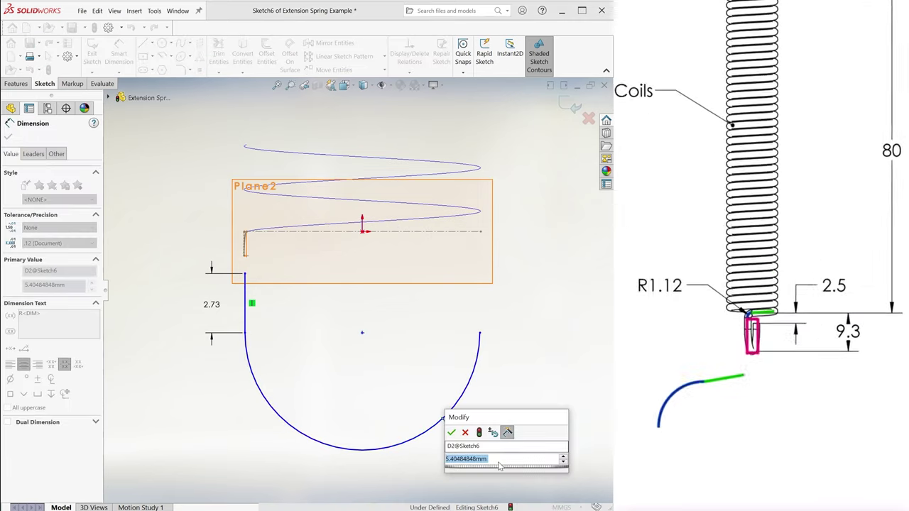
{"action": "type", "text": "5"}
{"action": "key", "text": "Return"}
Step: Sketch a short vertical line up from the semicircle's free end and dimension its length as 9.3-2.5-5.45 mm
{"action": "key", "text": "l"}
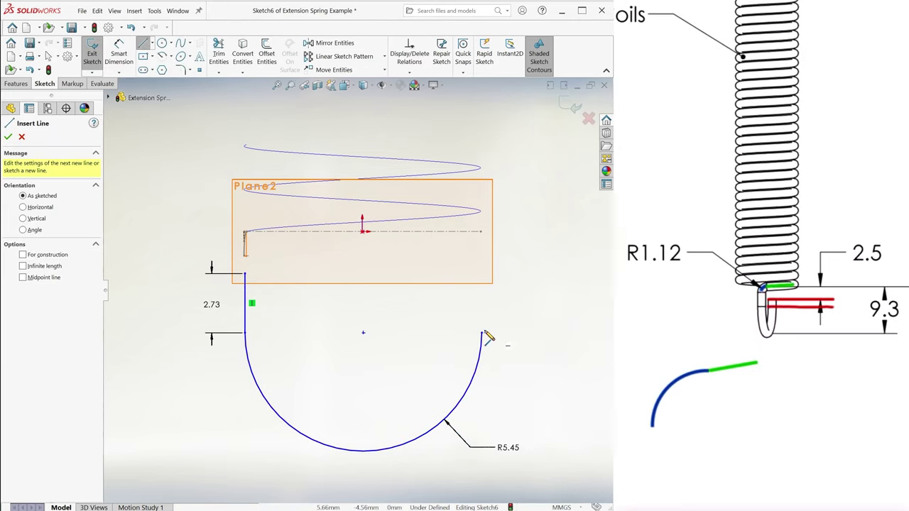
{"action": "left_click", "coordinate": [481, 332]}
{"action": "left_click", "coordinate": [481, 307]}
{"action": "key", "text": "d"}
{"action": "left_click", "coordinate": [481, 324]}
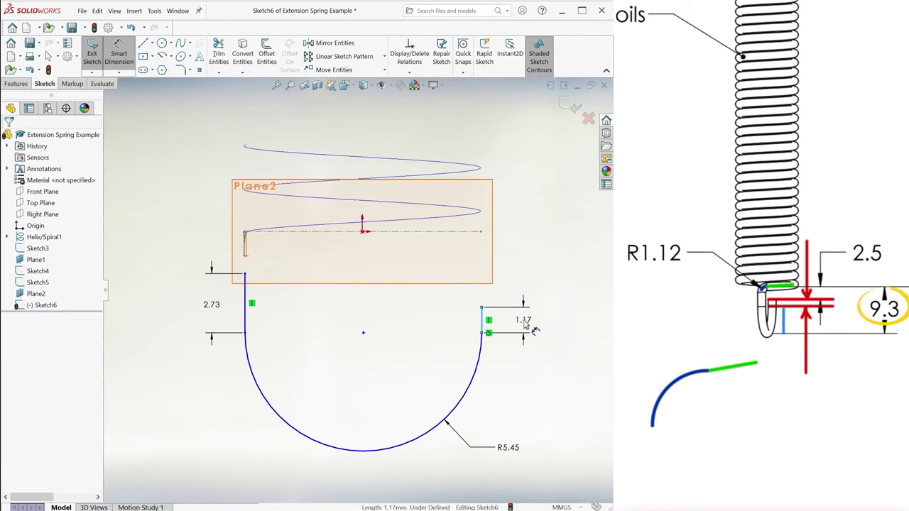
{"action": "left_click", "coordinate": [525, 324]}
{"action": "type", "text": "9.3--2.5-5.45"}
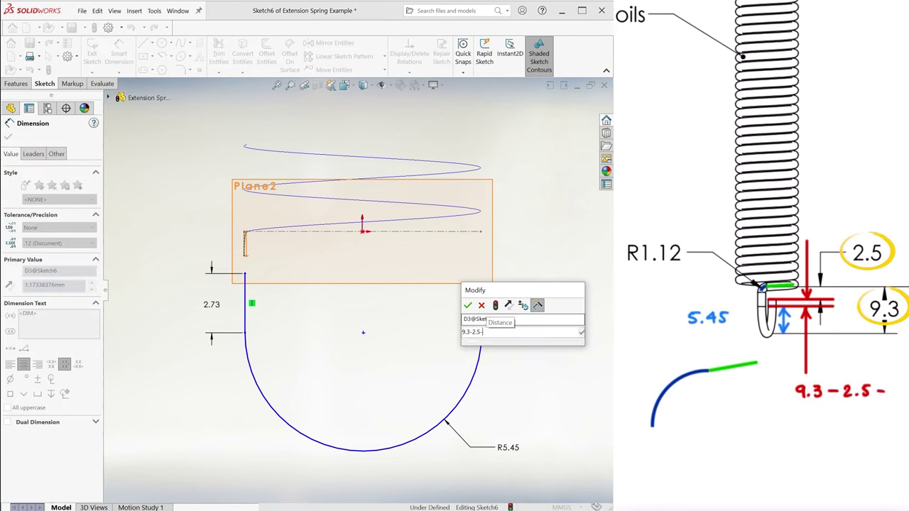
{"action": "key", "text": "Return"}
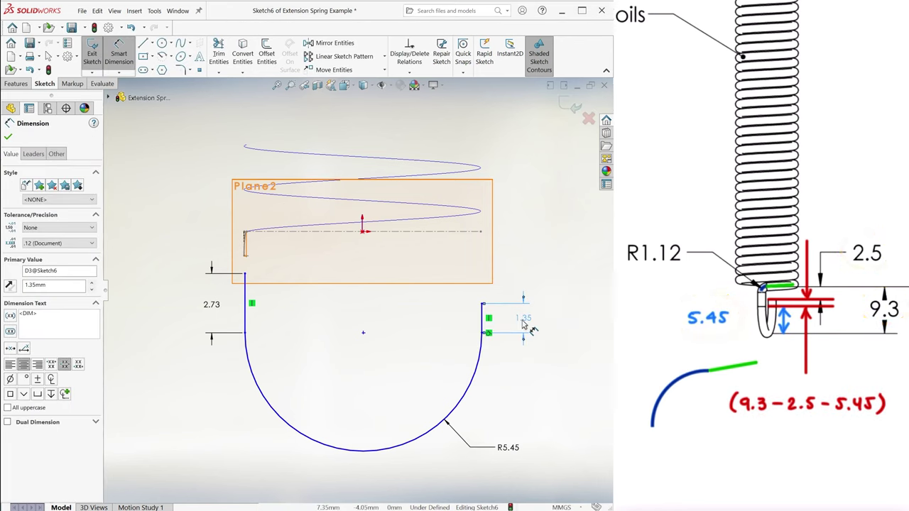
Step: Constrain both ends of the hook semicircle horizontal to its centre point
{"action": "key", "text": "Escape"}
{"action": "left_click", "coordinate": [362, 333]}
{"action": "left_click", "coordinate": [245, 332], "text": "ctrl"}
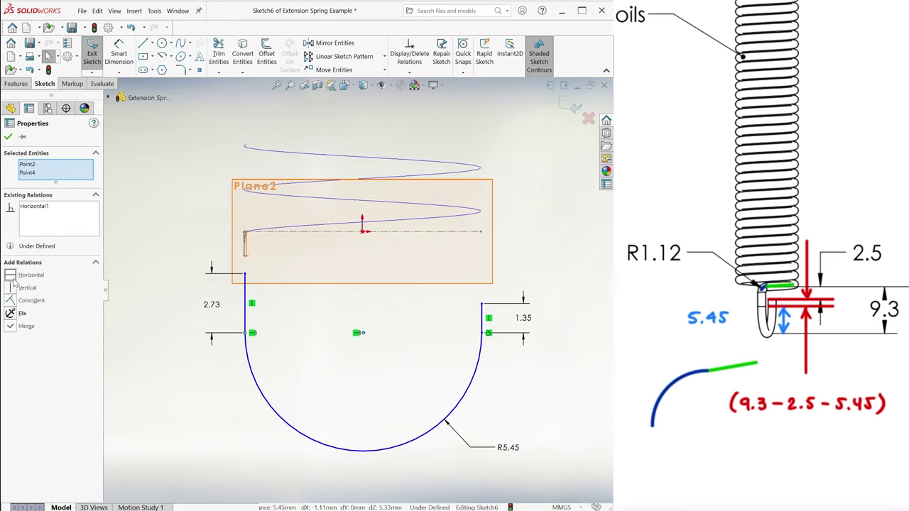
{"action": "left_click", "coordinate": [482, 333]}
{"action": "left_click", "coordinate": [362, 332], "text": "ctrl"}
{"action": "left_click", "coordinate": [12, 275]}
{"action": "left_click", "coordinate": [186, 402]}
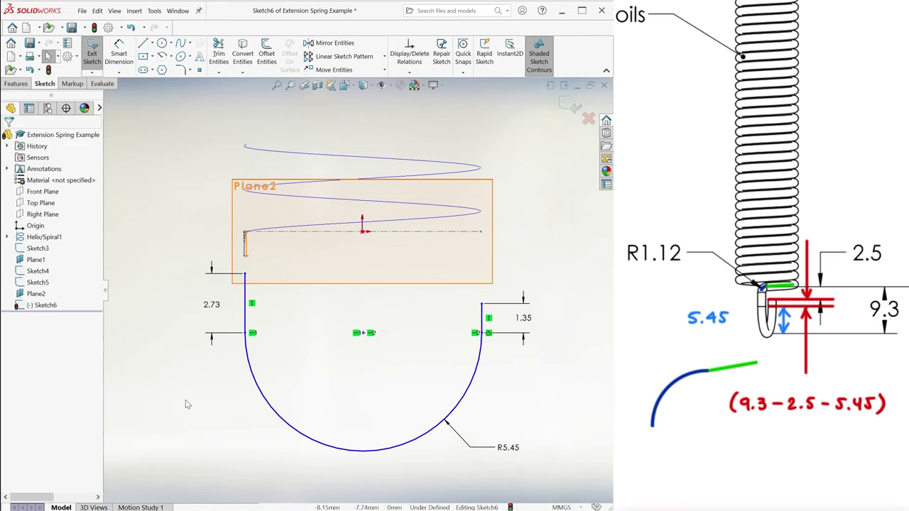
Step: Add a pierce relation between the 2.73 mm line's upper end and the transition arc, and finish the sketch
{"action": "scroll", "coordinate": [254, 277], "scroll_direction": "down", "scroll_amount": 3}
{"action": "left_click", "coordinate": [255, 273]}
{"action": "left_click", "coordinate": [255, 210], "text": "ctrl"}
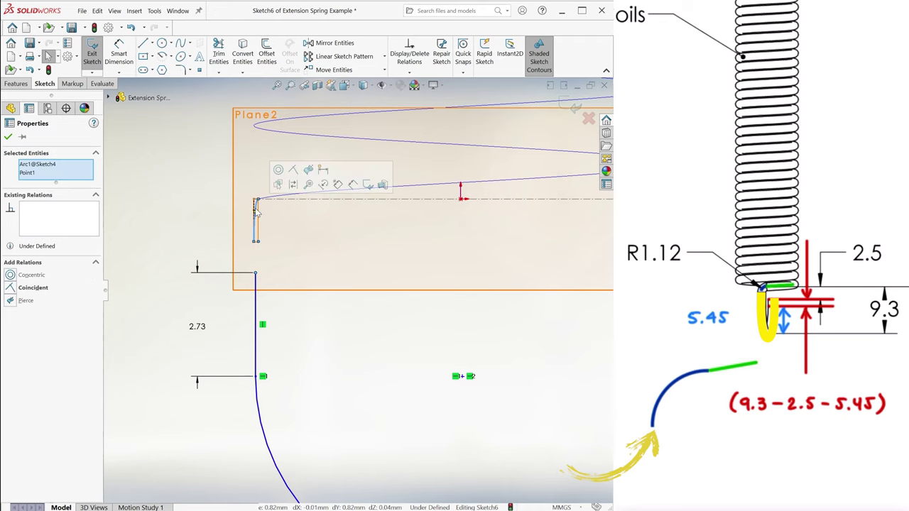
{"action": "left_click", "coordinate": [25, 300]}
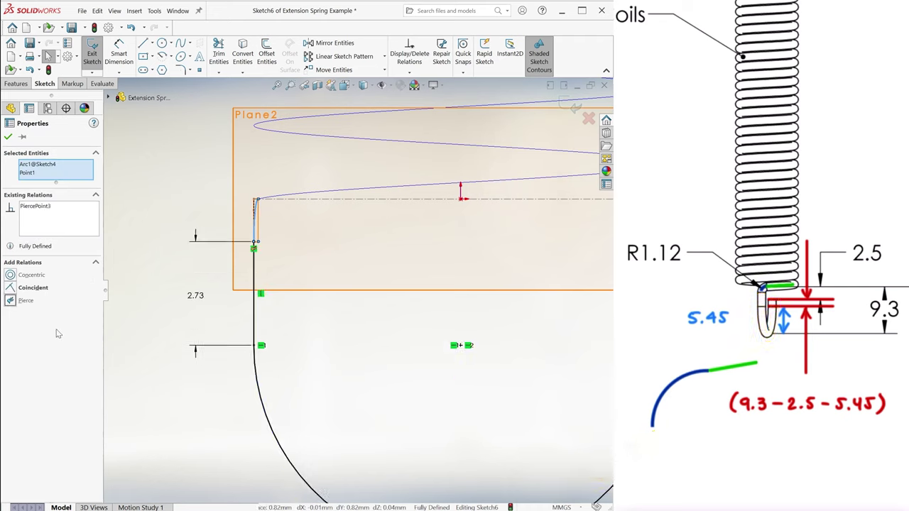
{"action": "left_click", "coordinate": [9, 136]}
{"action": "left_click", "coordinate": [570, 107]}
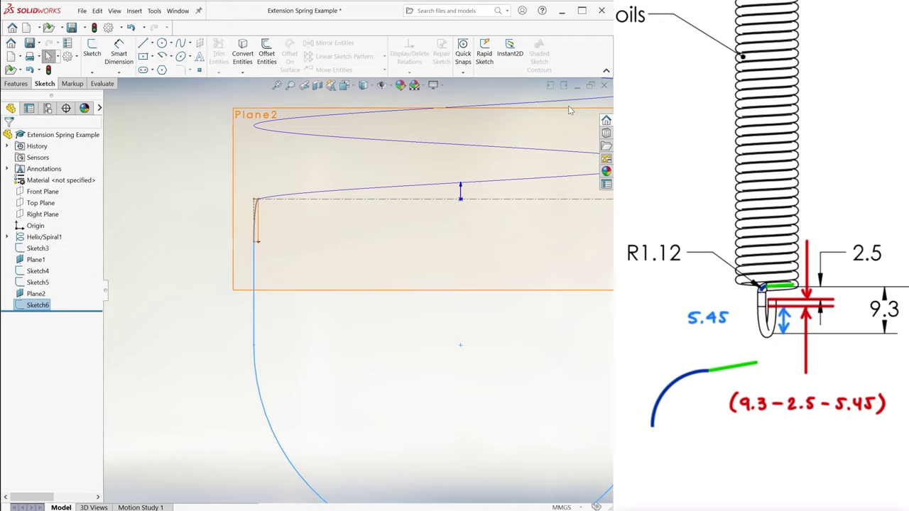
Step: Resize the displayed border of Plane2 so it fits around the hook sketch
{"action": "scroll", "coordinate": [426, 303], "scroll_direction": "up", "scroll_amount": 6}
{"action": "scroll", "coordinate": [433, 294], "scroll_direction": "down", "scroll_amount": 1}
{"action": "left_click", "coordinate": [471, 298]}
{"action": "left_click_drag", "start_coordinate": [473, 299], "coordinate": [476, 394]}
{"action": "left_click_drag", "start_coordinate": [474, 214], "coordinate": [481, 268]}
Step: Edit the helix to a height of 40 mm and 21.75 revolutions
{"action": "left_click", "coordinate": [39, 238]}
{"action": "left_click", "coordinate": [50, 211]}
{"action": "double_click", "coordinate": [46, 223]}
{"action": "type", "text": "40"}
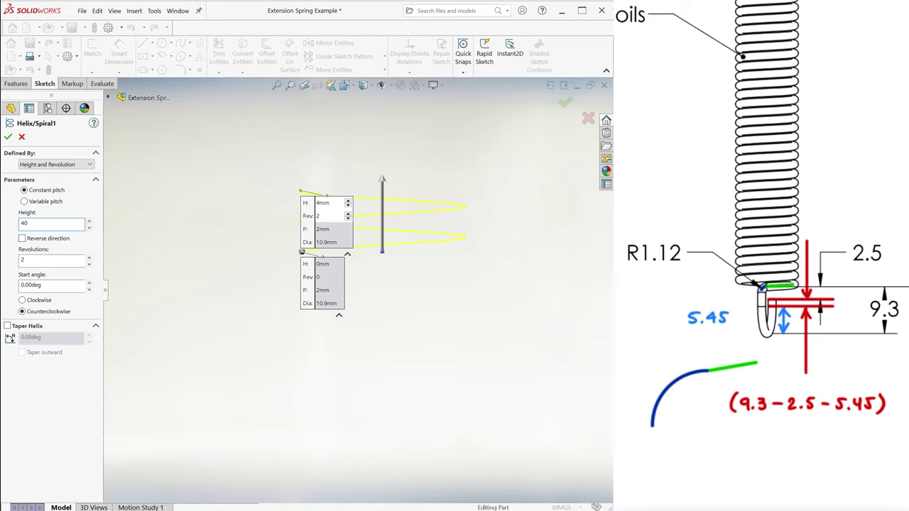
{"action": "key", "text": "Tab"}
{"action": "type", "text": "21.75"}
{"action": "key", "text": "Return"}
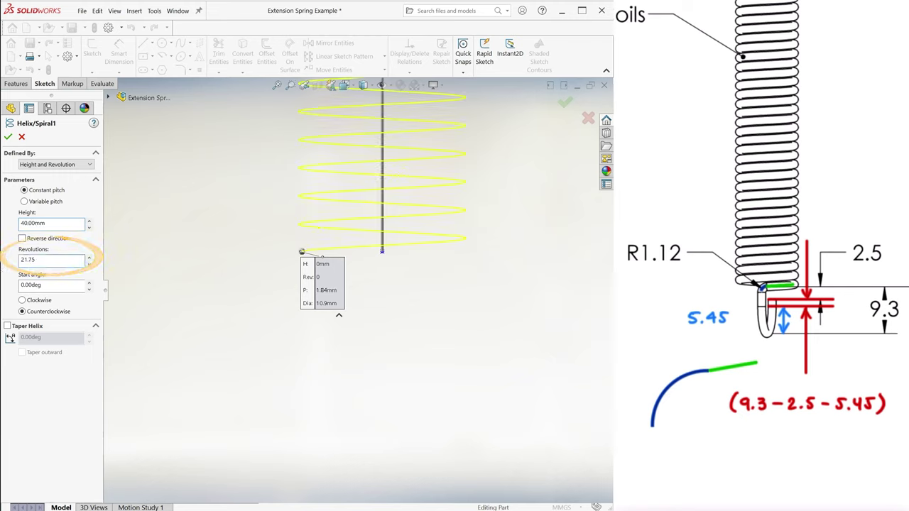
{"action": "key", "text": "Return"}
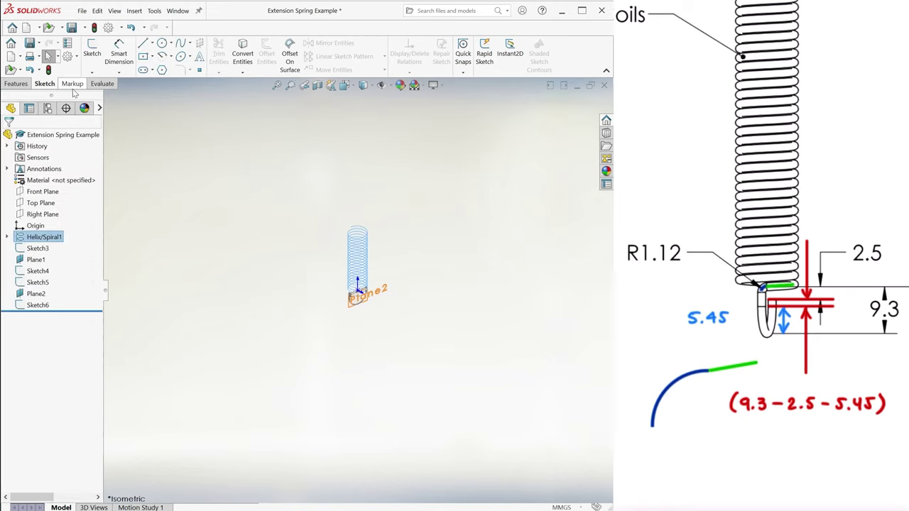
Step: Join the helix, the transition arc and the hook sketch into one composite curve
{"action": "left_click", "coordinate": [19, 84]}
{"action": "left_click", "coordinate": [503, 51]}
{"action": "left_click", "coordinate": [510, 105]}
{"action": "scroll", "coordinate": [358, 290], "scroll_direction": "down", "scroll_amount": 8}
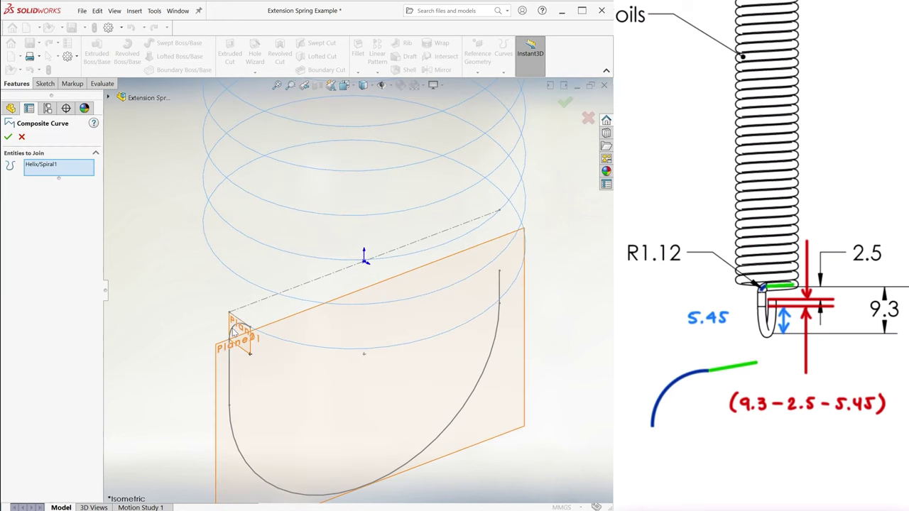
{"action": "left_click", "coordinate": [234, 331]}
{"action": "left_click", "coordinate": [229, 364]}
{"action": "right_click", "coordinate": [229, 364]}
Step: Sweep a circular profile of 1.6 mm diameter along the composite curve
{"action": "left_click", "coordinate": [173, 43]}
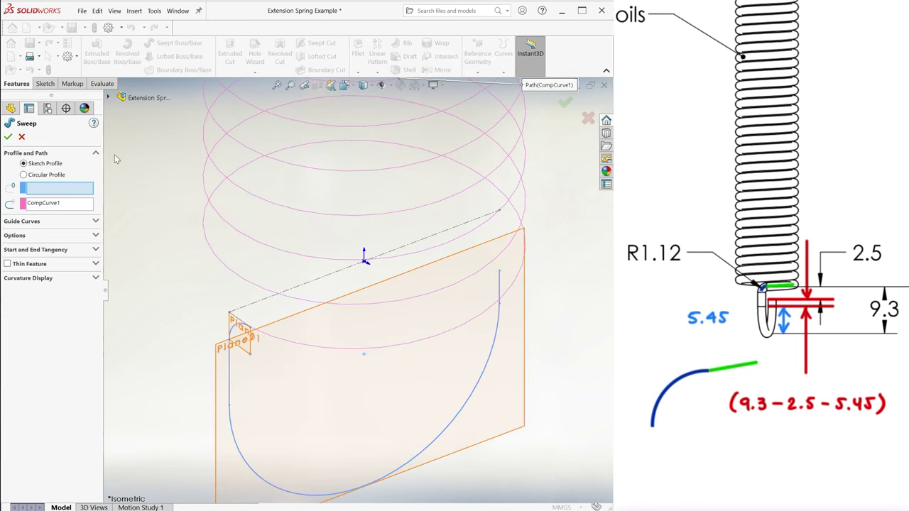
{"action": "left_click", "coordinate": [24, 175]}
{"action": "type", "text": "1.6"}
{"action": "key", "text": "Return"}
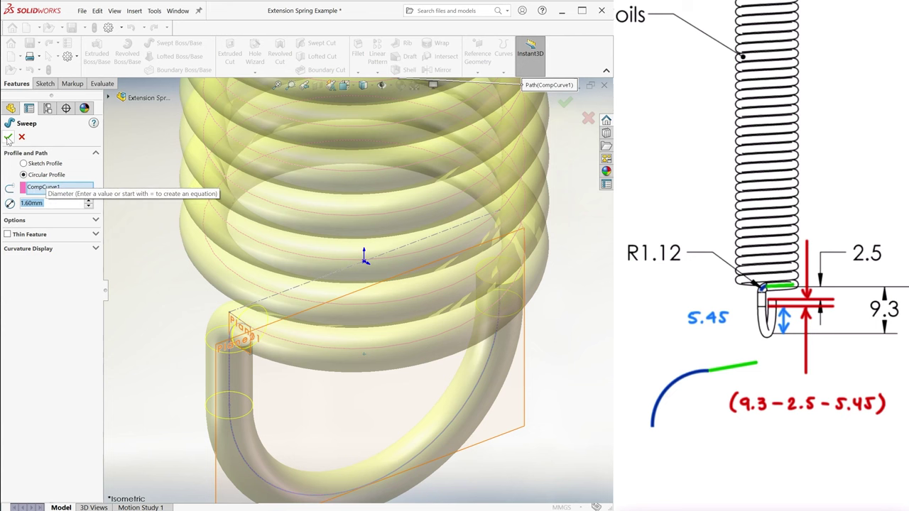
{"action": "left_click", "coordinate": [9, 136]}
{"action": "key", "text": "f"}
Step: Start a Move/Copy Body that copies the swept spring half, with the rotation origin's Y at 40 mm
{"action": "left_click", "coordinate": [134, 11]}
{"action": "mouse_move", "coordinate": [153, 53]}
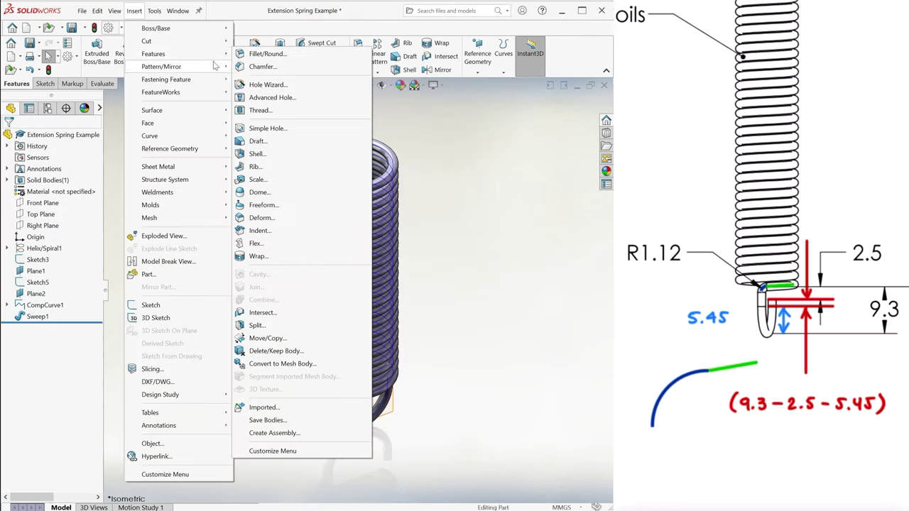
{"action": "left_click", "coordinate": [269, 339]}
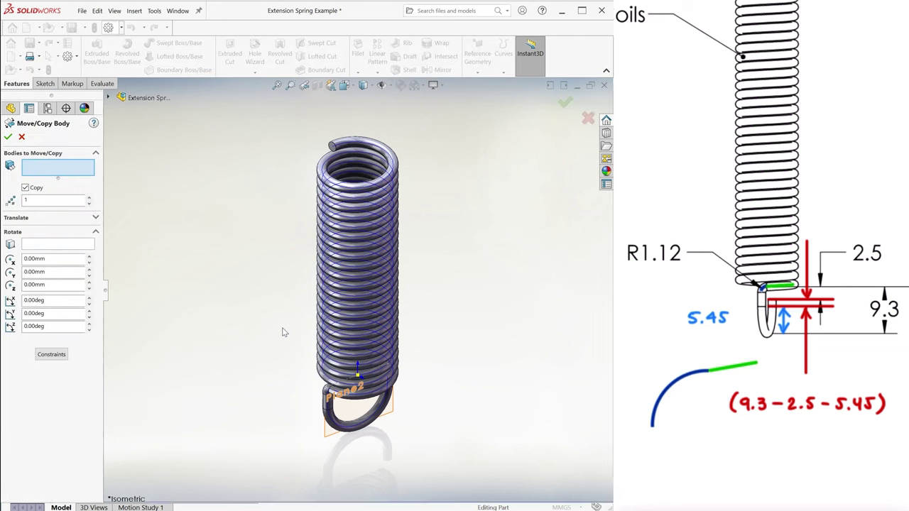
{"action": "left_click", "coordinate": [332, 293]}
{"action": "type", "text": "4"}
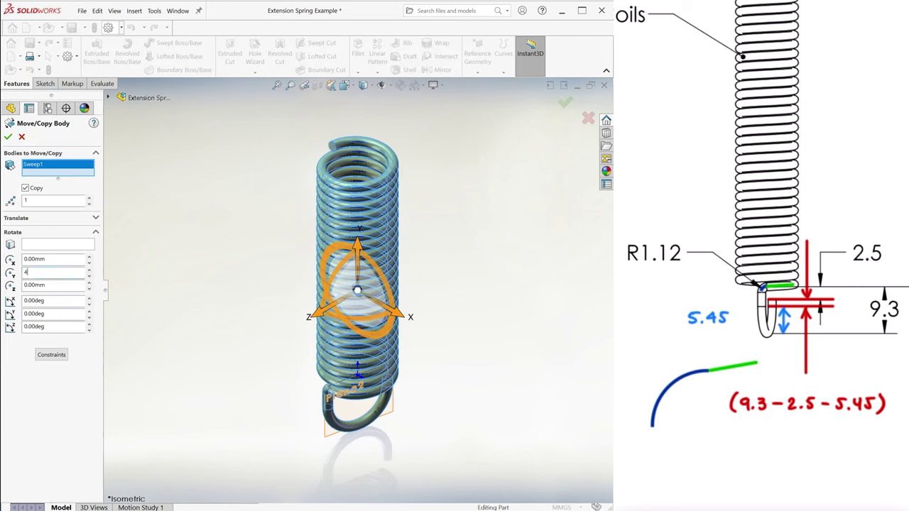
{"action": "type", "text": "0"}
{"action": "key", "text": "Return"}
Step: Rotate the copied body 180 degrees about both Y and Z, check how the halves meet, and create the copy
{"action": "left_click", "coordinate": [45, 314]}
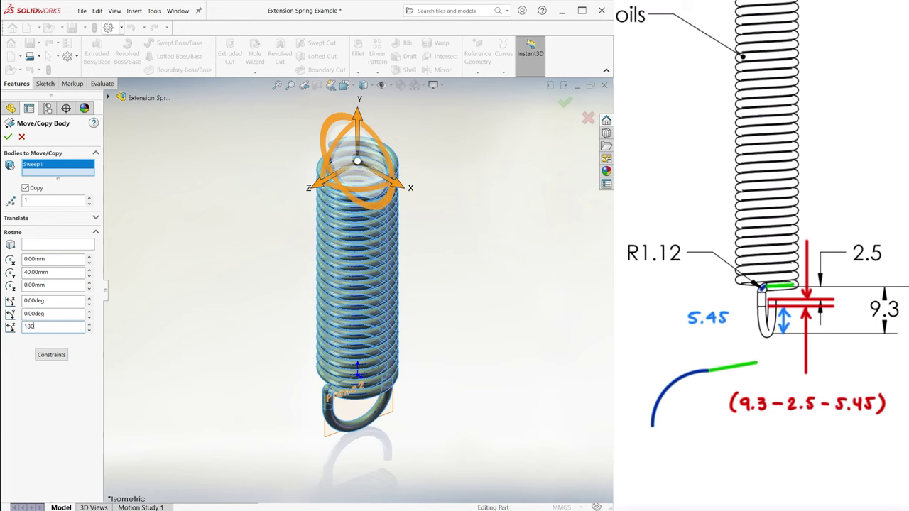
{"action": "type", "text": "180"}
{"action": "key", "text": "Return"}
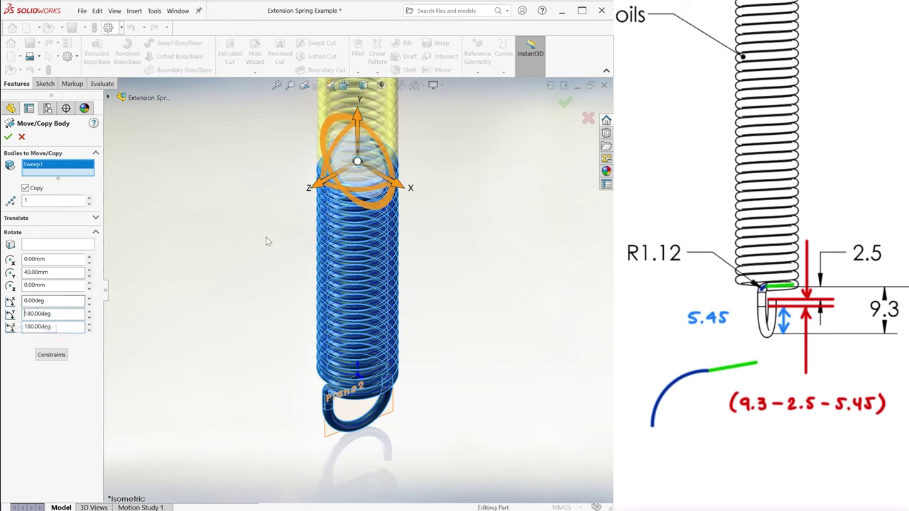
{"action": "scroll", "coordinate": [357, 259], "scroll_direction": "up", "scroll_amount": 4}
{"action": "middle_click_drag", "start_coordinate": [367, 256], "coordinate": [419, 231]}
{"action": "scroll", "coordinate": [411, 227], "scroll_direction": "down", "scroll_amount": 4}
{"action": "scroll", "coordinate": [378, 247], "scroll_direction": "down", "scroll_amount": 2}
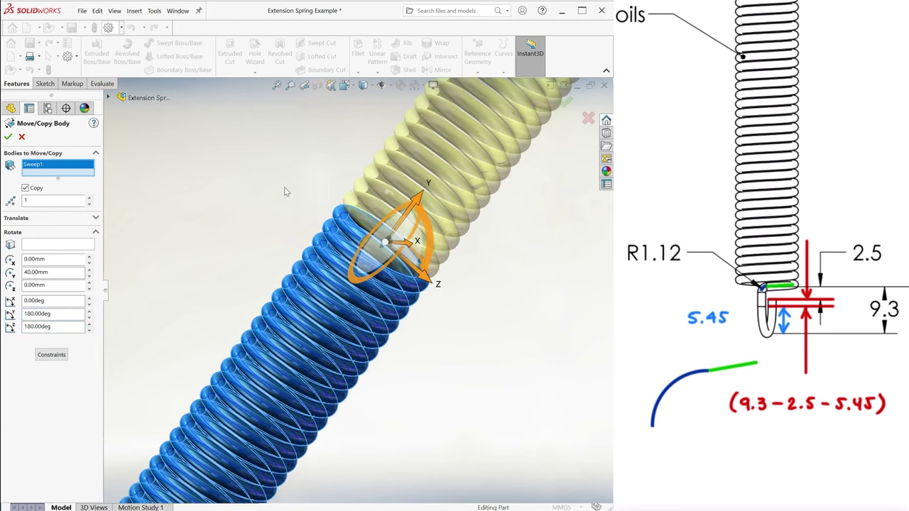
{"action": "middle_click_drag", "start_coordinate": [286, 190], "coordinate": [294, 199], "text": "ctrl"}
{"action": "key", "text": "Return"}
Step: Hide the remaining sketches, reference planes and curves, and assign Plain Carbon Steel to the part
{"action": "key", "text": "ctrl+7"}
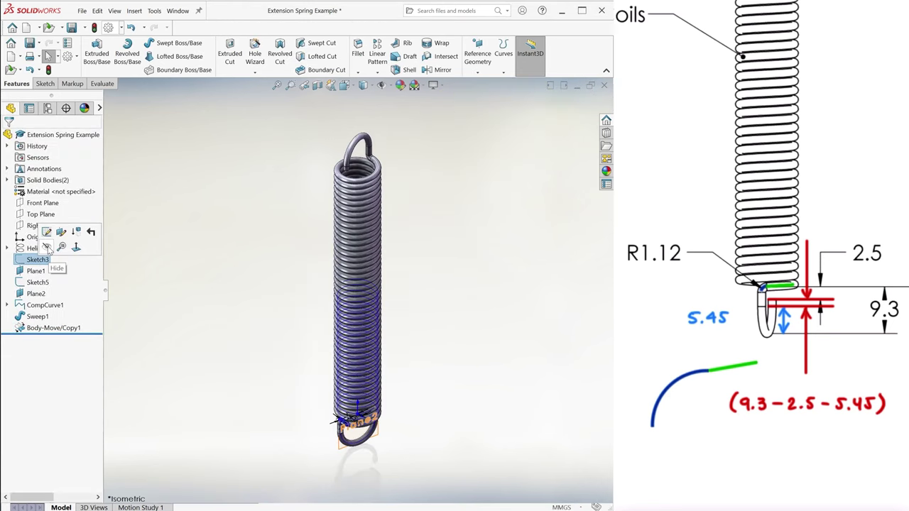
{"action": "left_click", "coordinate": [45, 305]}
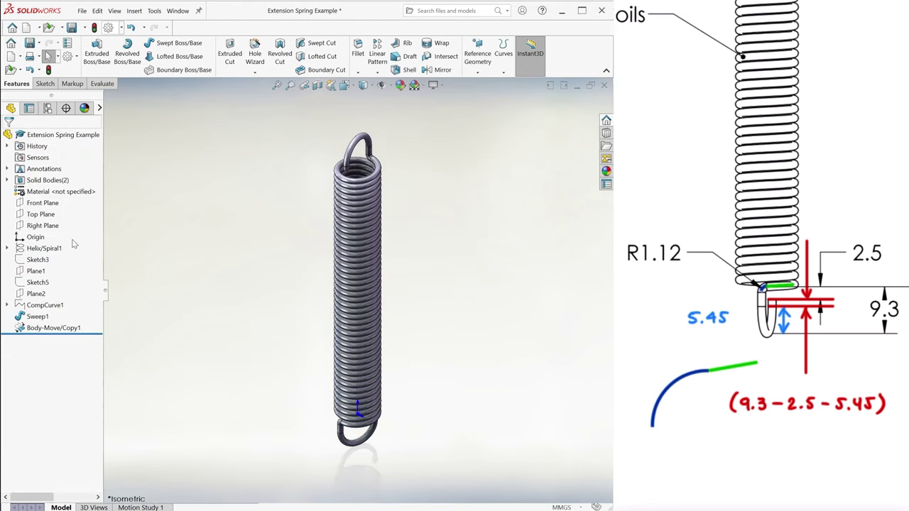
{"action": "right_click", "coordinate": [60, 192]}
{"action": "left_click", "coordinate": [107, 238]}
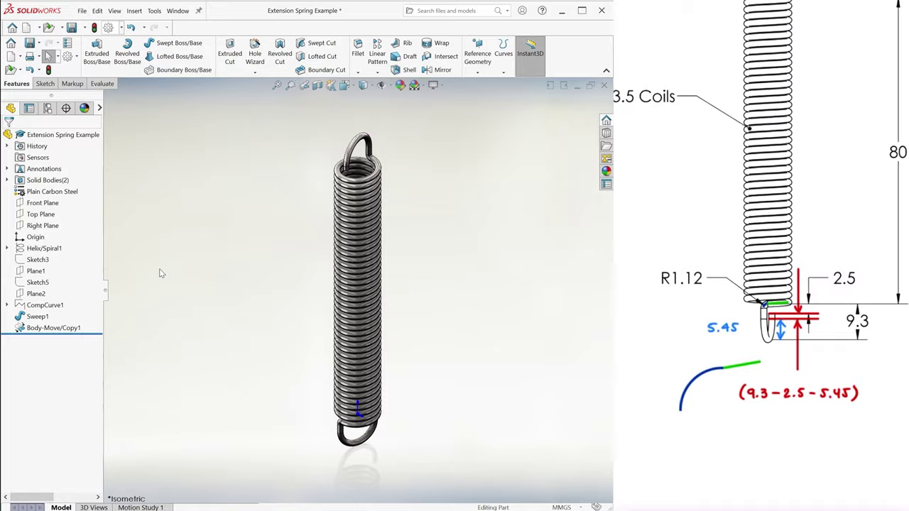
Step: Inspect the finished spring in the front, right and top views
{"action": "key", "text": "ctrl+1"}
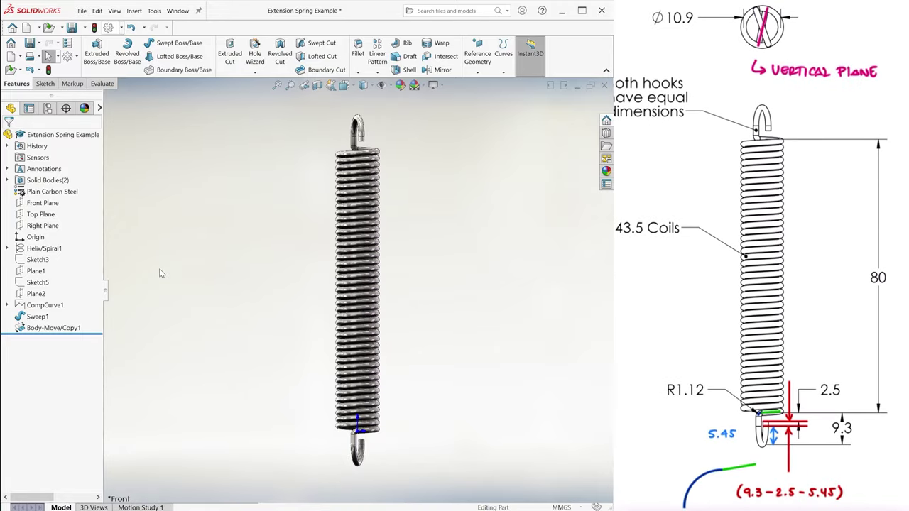
{"action": "key", "text": "ctrl+4"}
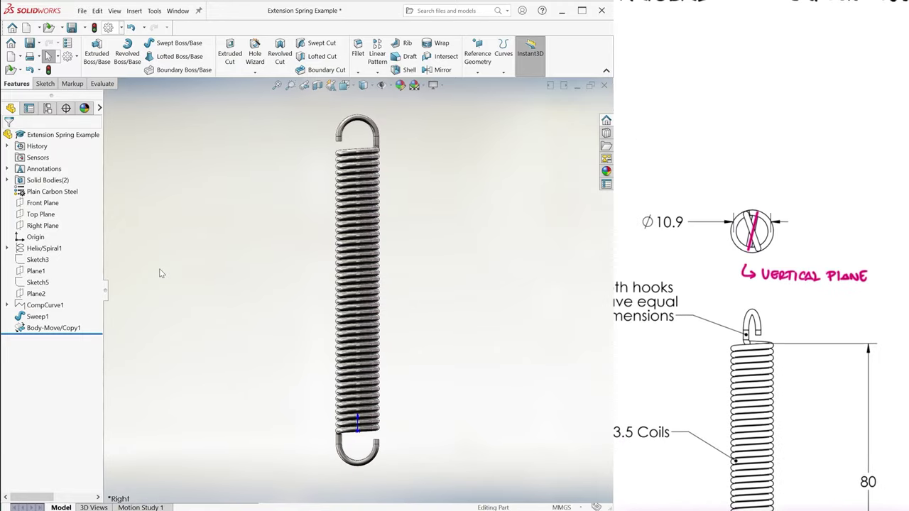
{"action": "key", "text": "ctrl+5"}
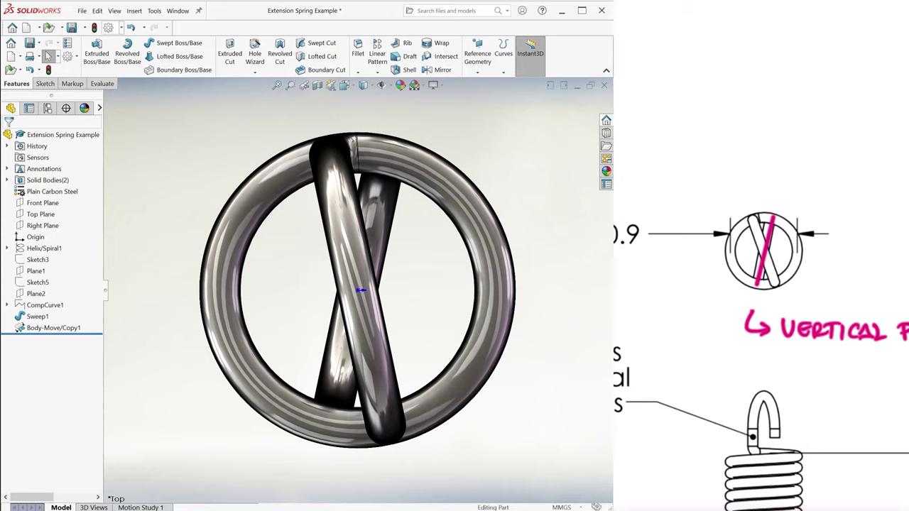
{"action": "mouse_move", "coordinate": [570, 368]}
{"action": "middle_mouse_down", "text": "shift"}
{"action": "mouse_move", "coordinate": [574, 383]}
{"action": "mouse_move", "coordinate": [464, 377]}
{"action": "middle_mouse_up", "text": "shift"}
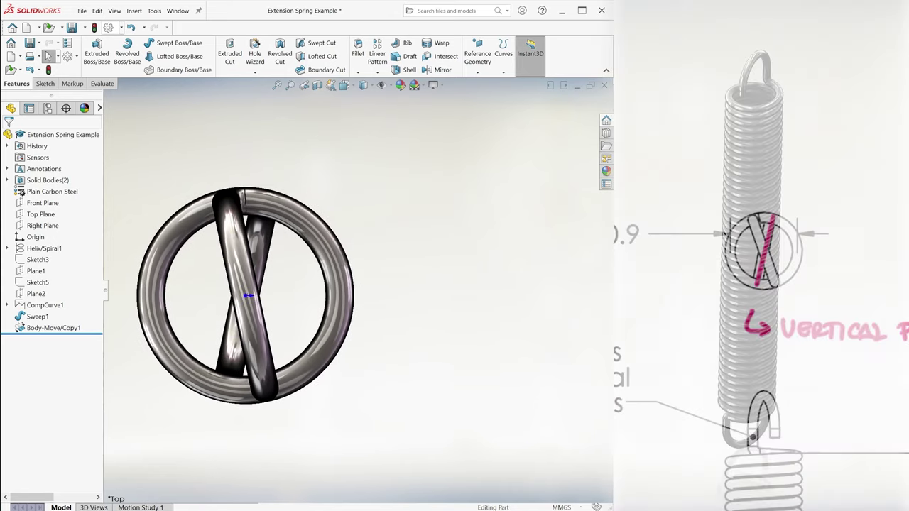